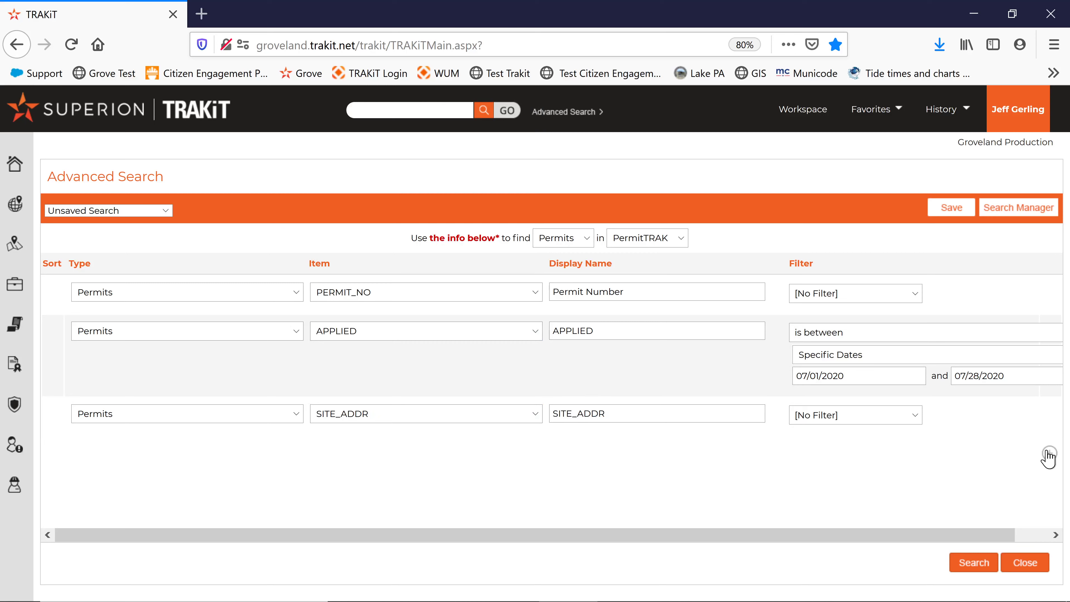
# - Add two more Permits rows to the search, keeping ACTIVITYTYPEID for the first and choosing JOBVALUE without a filter for the second
pyautogui.click(1049, 454)
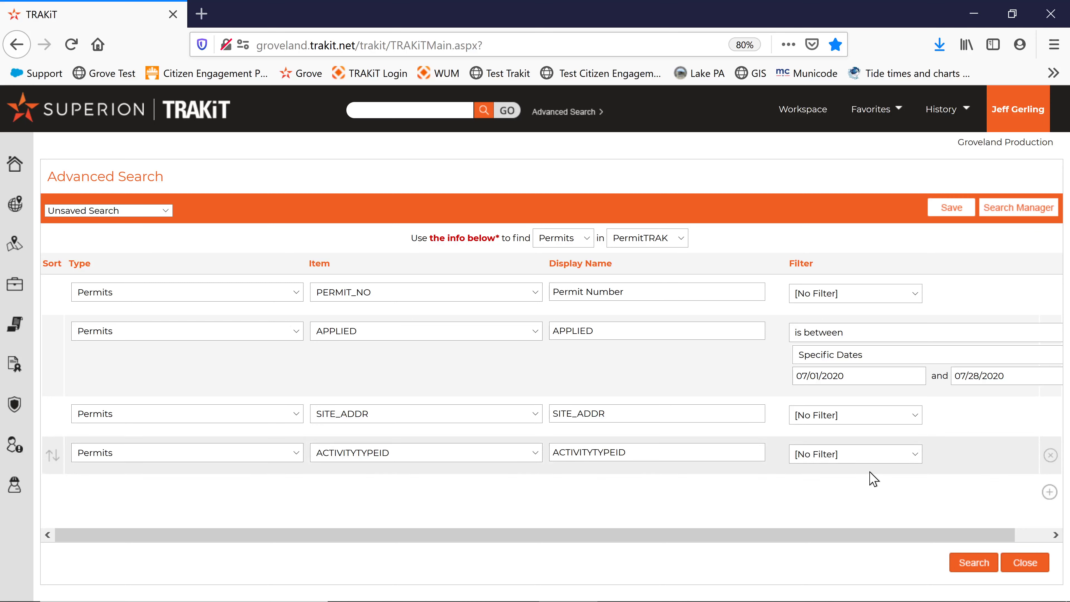
pyautogui.click(1049, 493)
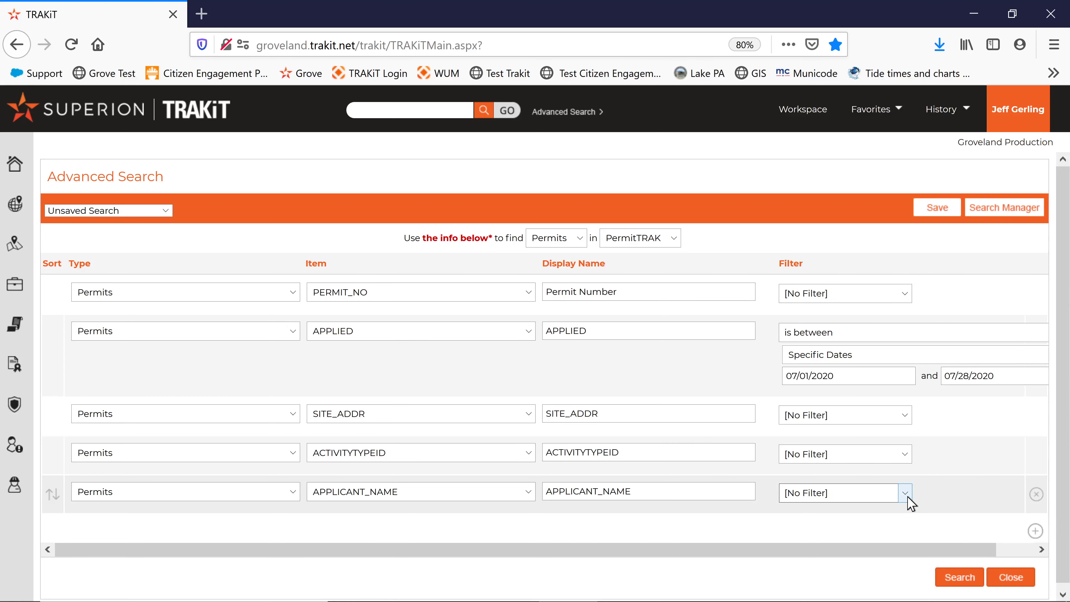
pyautogui.click(905, 494)
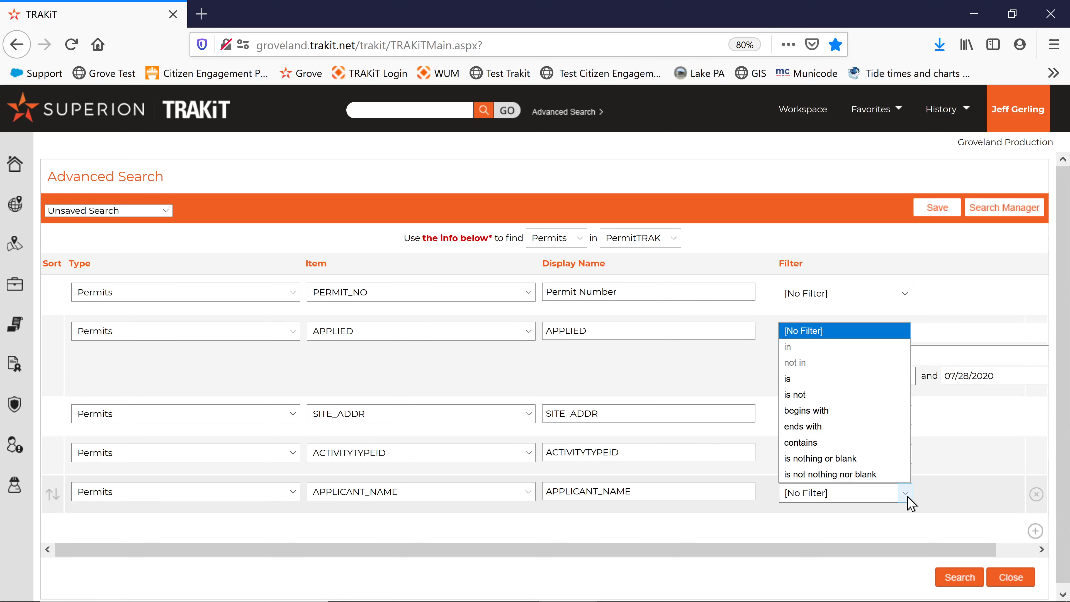
pyautogui.click(936, 519)
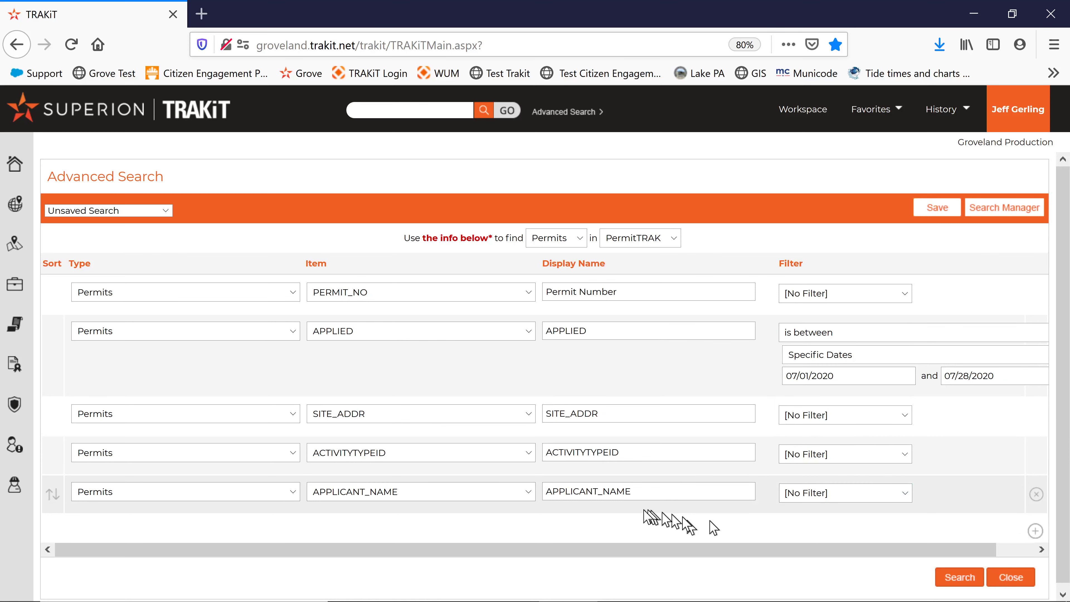
pyautogui.click(528, 492)
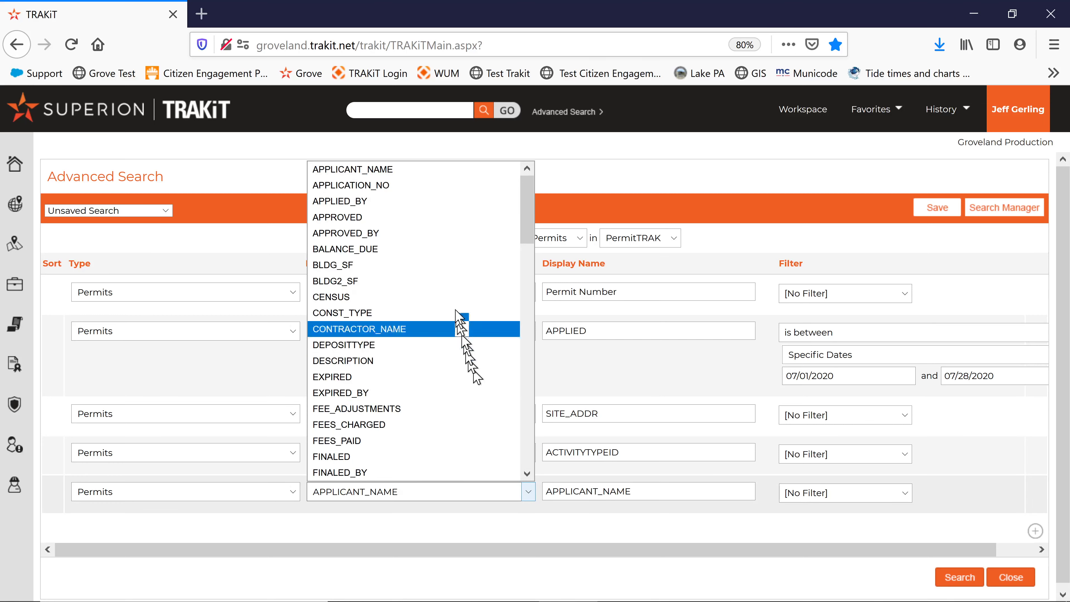
pyautogui.scroll(-2, 438, 369)
pyautogui.scroll(-4, 437, 371)
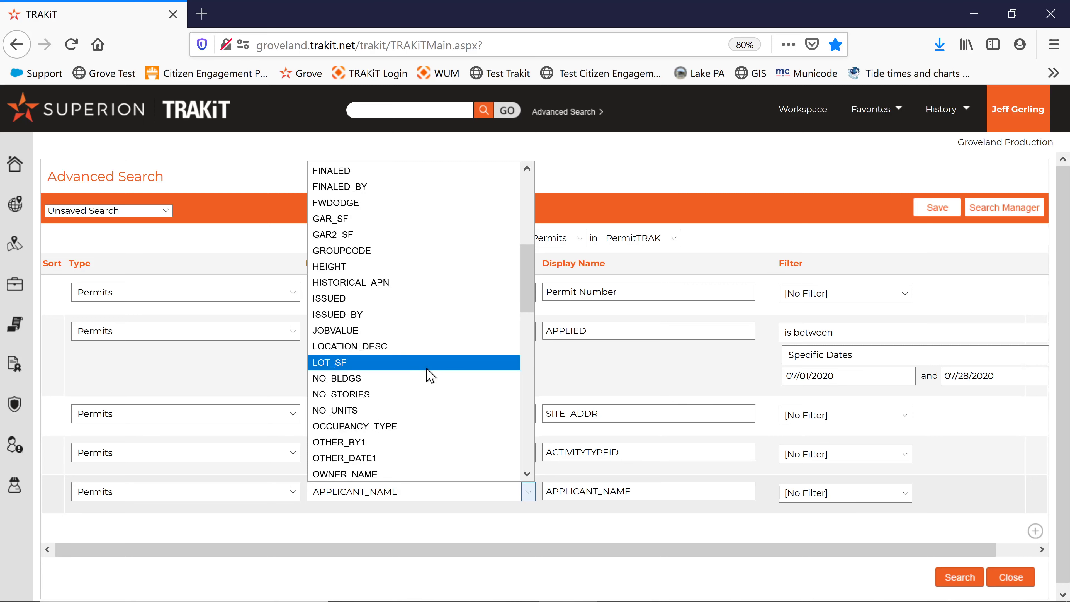
pyautogui.click(408, 332)
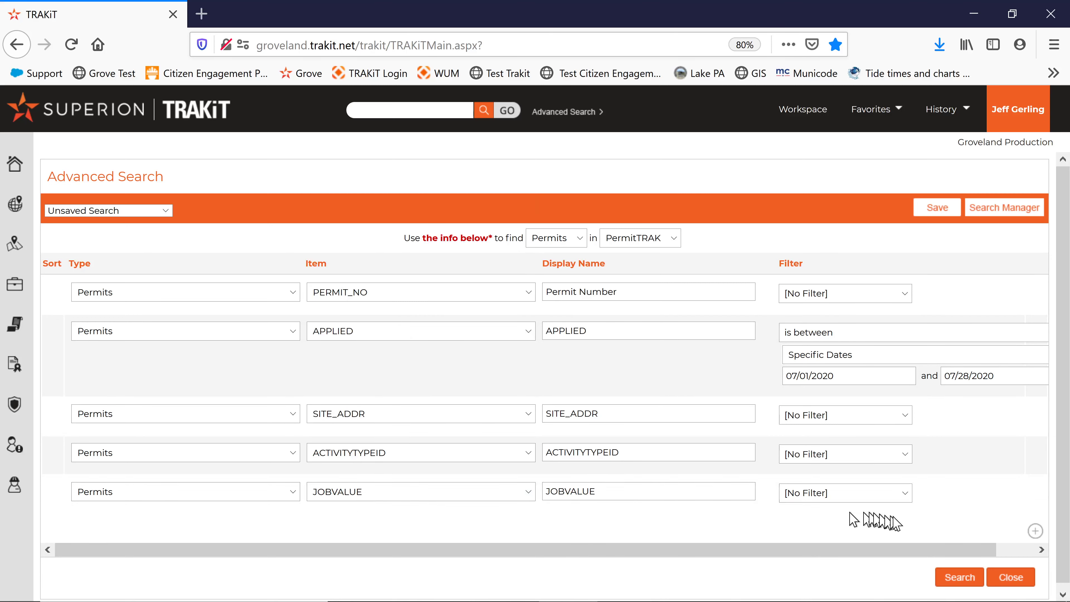
# - Run the permit search and look over the first page of results
pyautogui.click(955, 573)
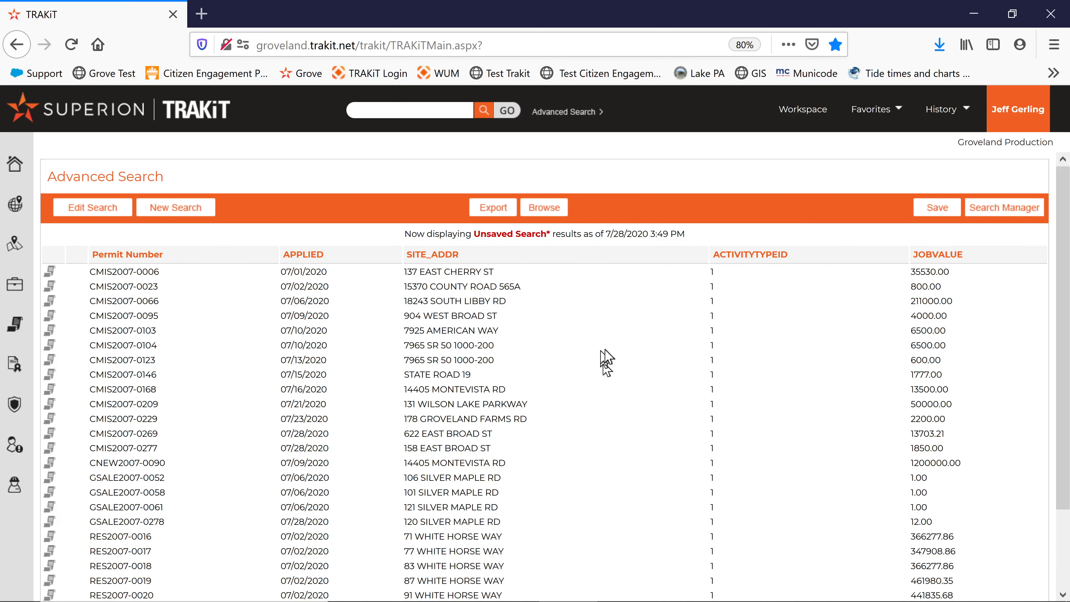
pyautogui.scroll(-2, 599, 346)
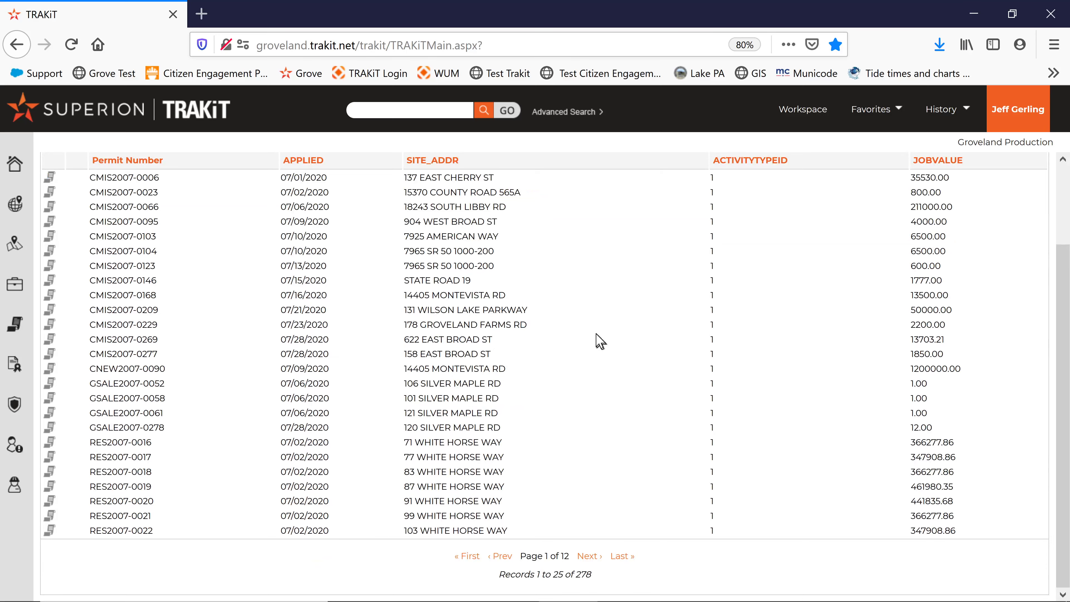
pyautogui.scroll(2, 600, 341)
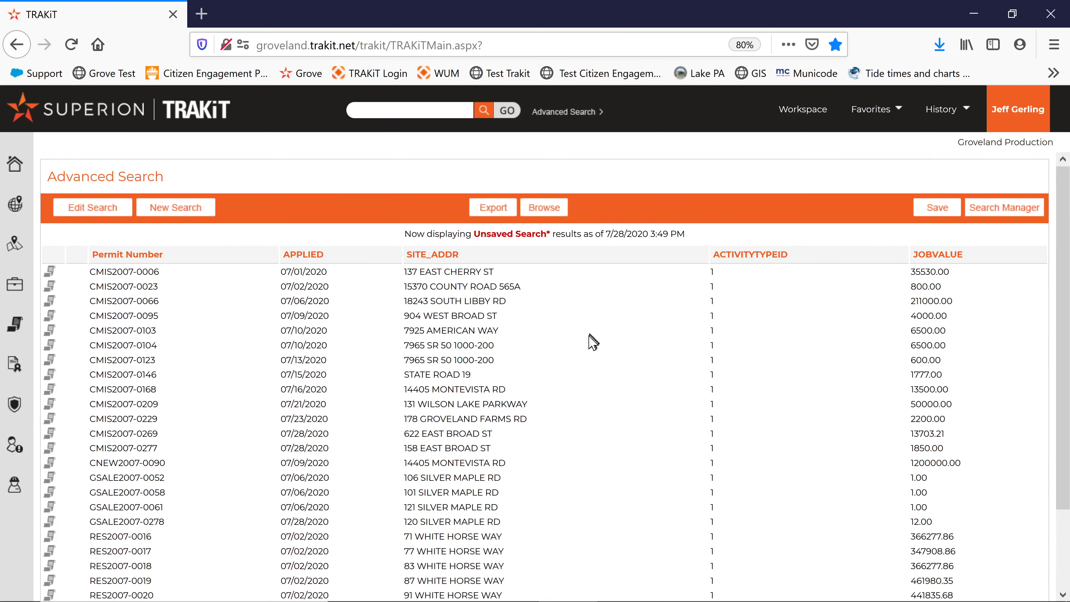
pyautogui.scroll(-2, 593, 343)
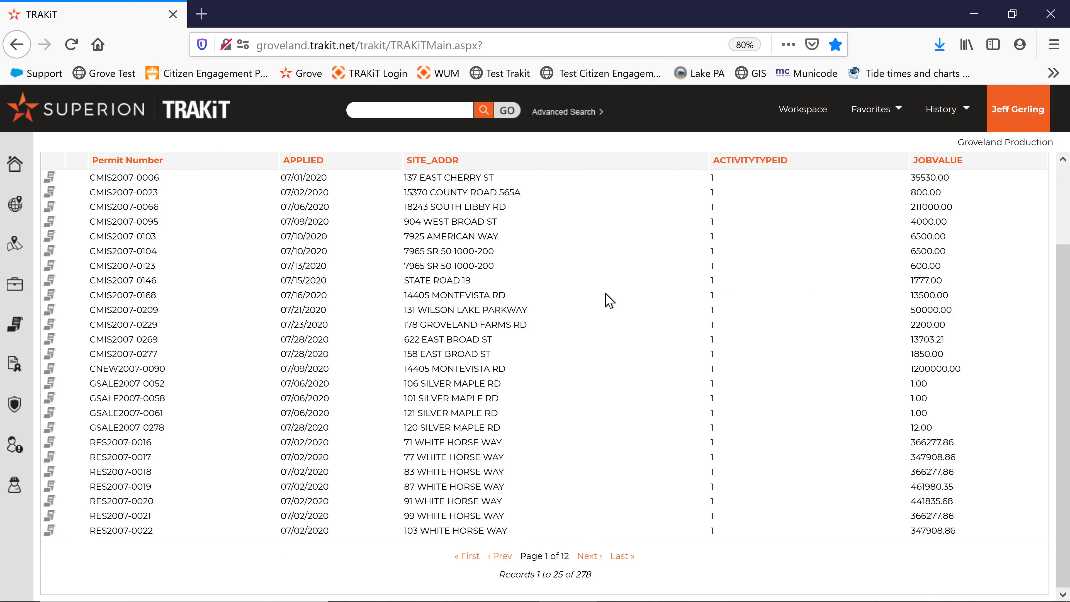
pyautogui.scroll(2, 568, 276)
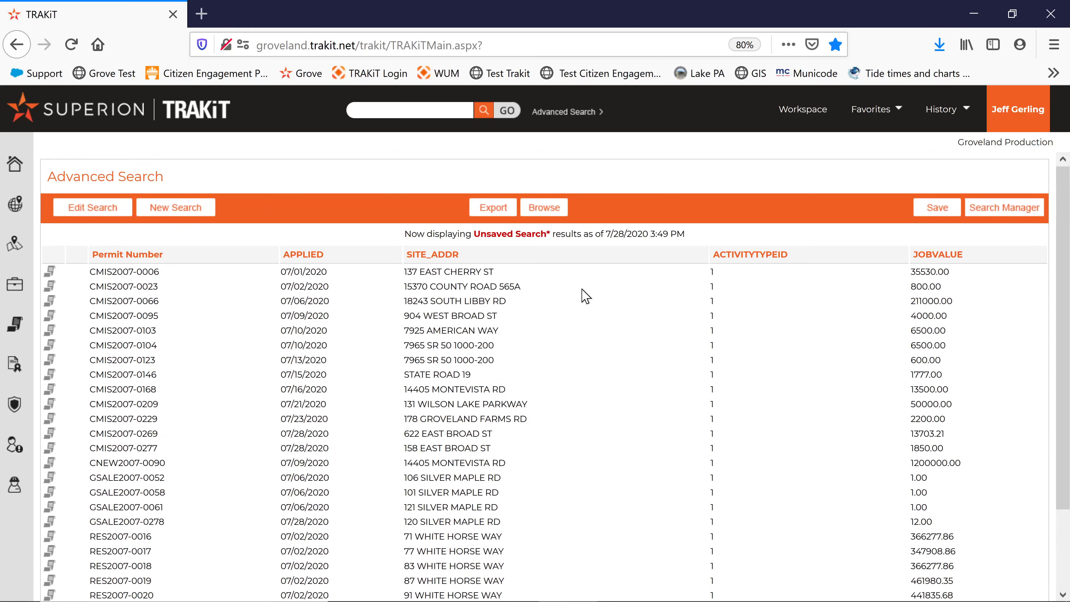
# - Export the search results, open RadGridExport.xls in Excel and enable editing of the workbook
pyautogui.click(493, 214)
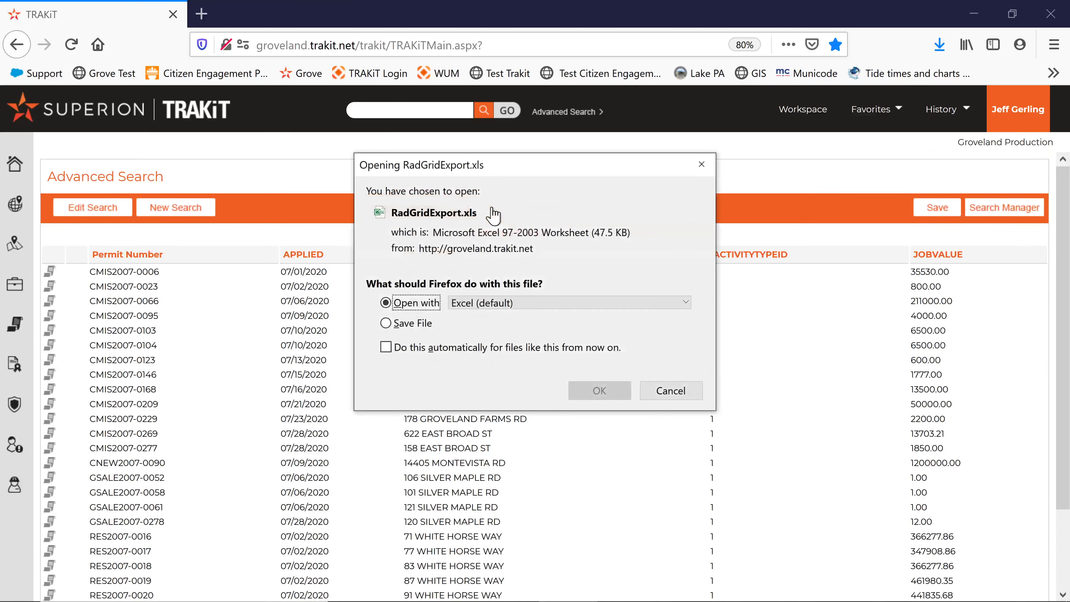
pyautogui.click(597, 391)
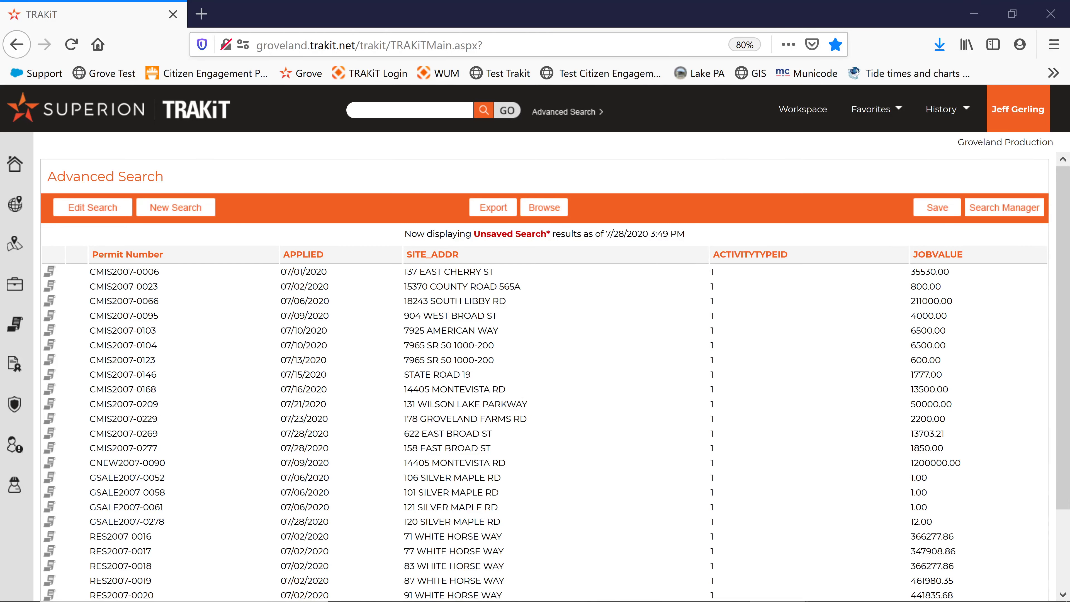
pyautogui.click(775, 214)
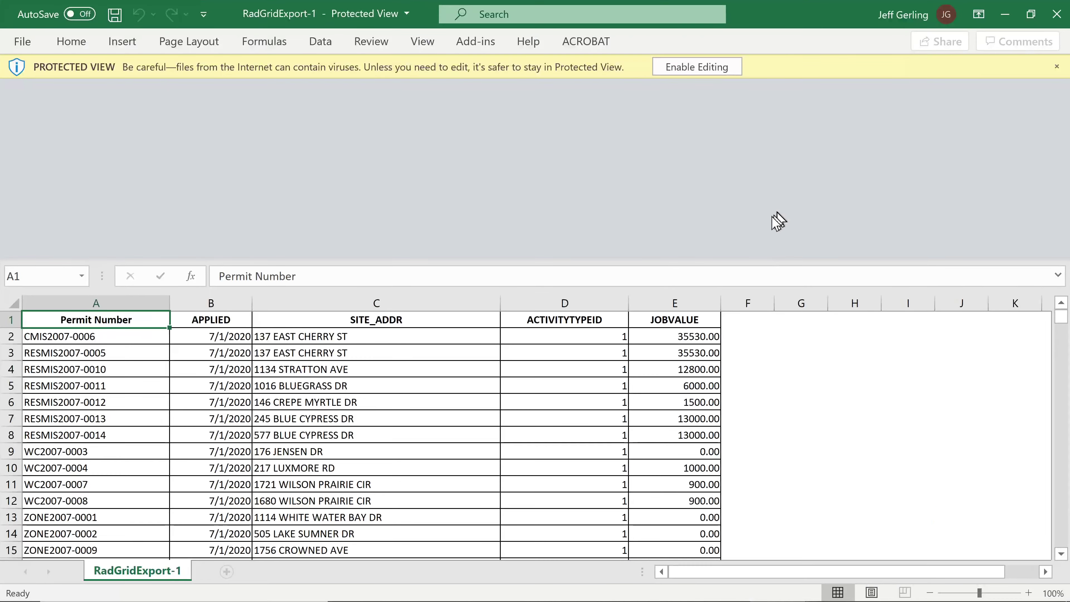
pyautogui.click(697, 70)
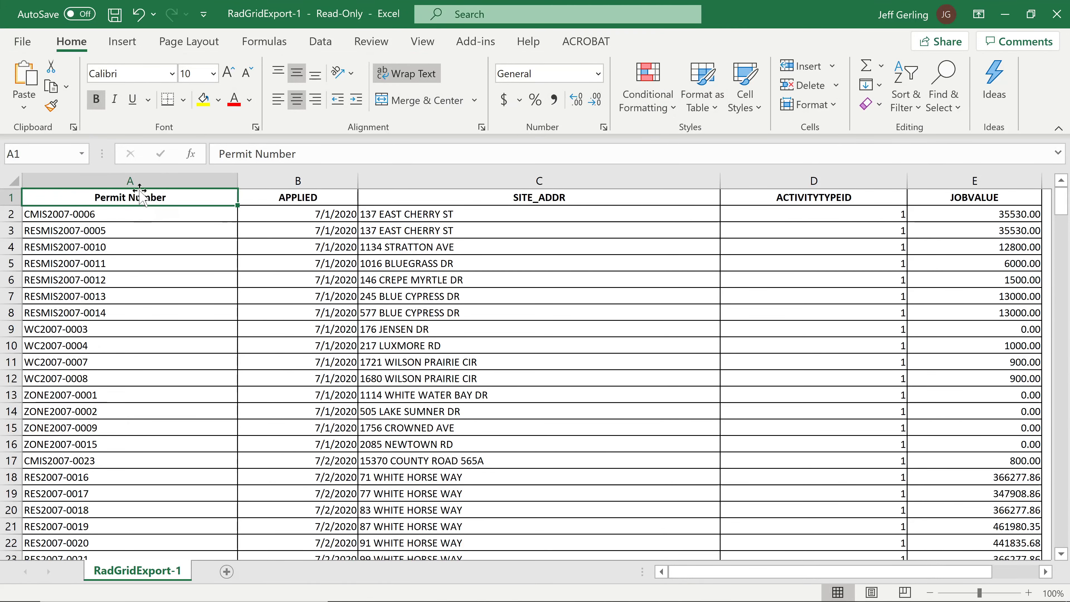
# - Sort the permit table in ascending order by Permit Number, expanding the selection to include the adjacent columns
pyautogui.click(129, 180)
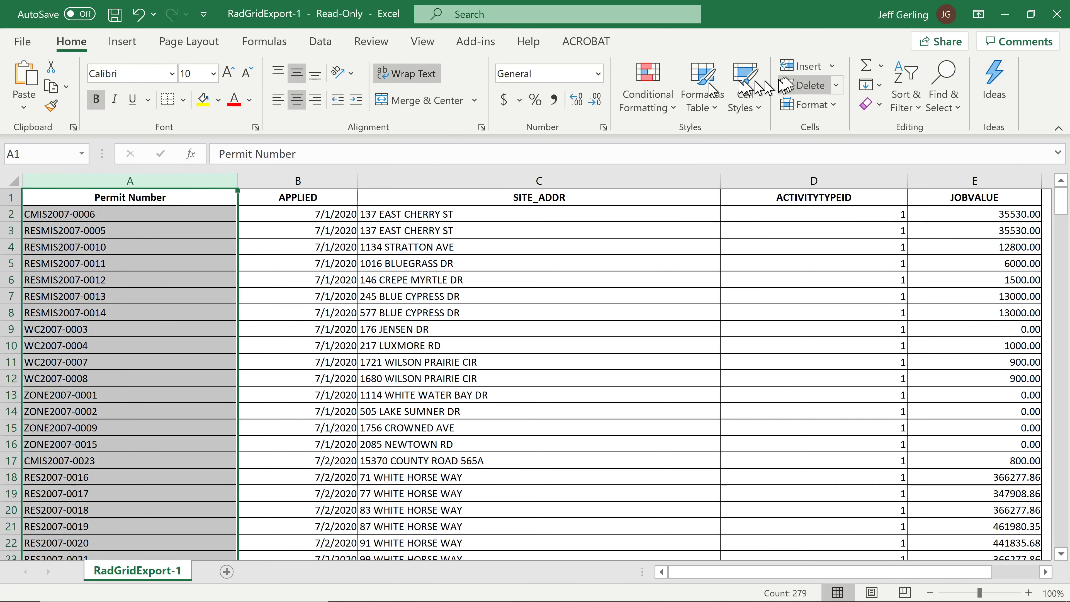
pyautogui.click(899, 82)
pyautogui.click(906, 131)
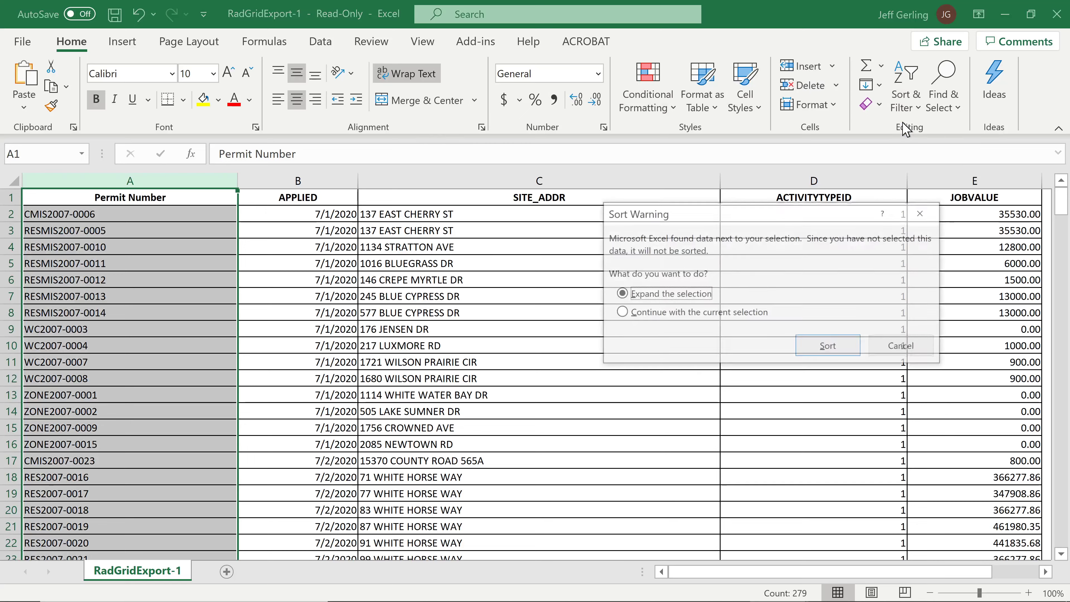
pyautogui.click(828, 348)
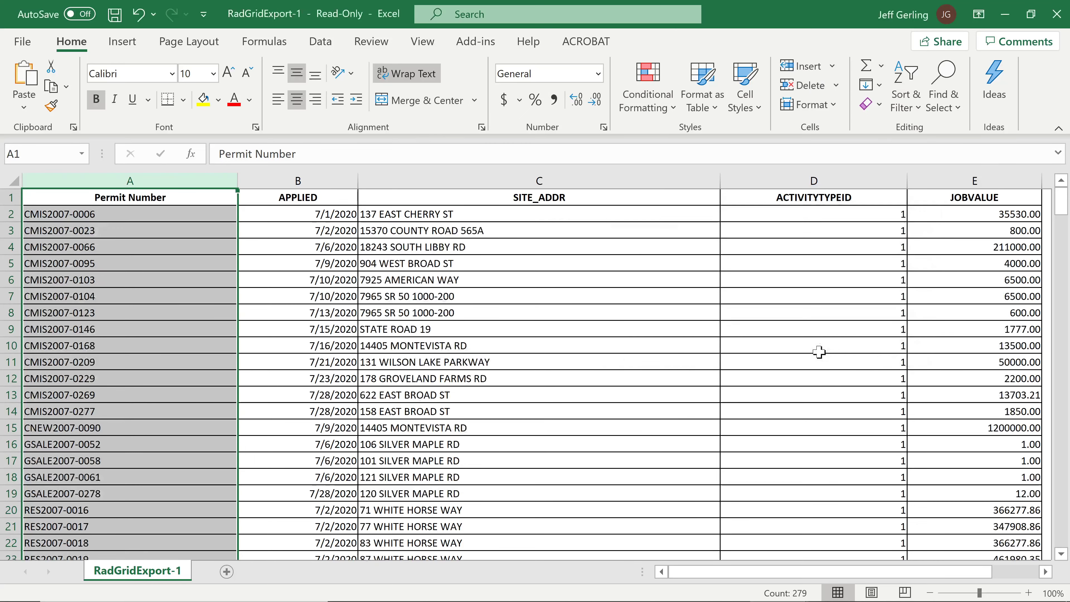
# - Examine the sorted permit list from the CMIS entries down to the ZONE entries to see how permits group by number prefix
pyautogui.scroll(-1, 166, 281)
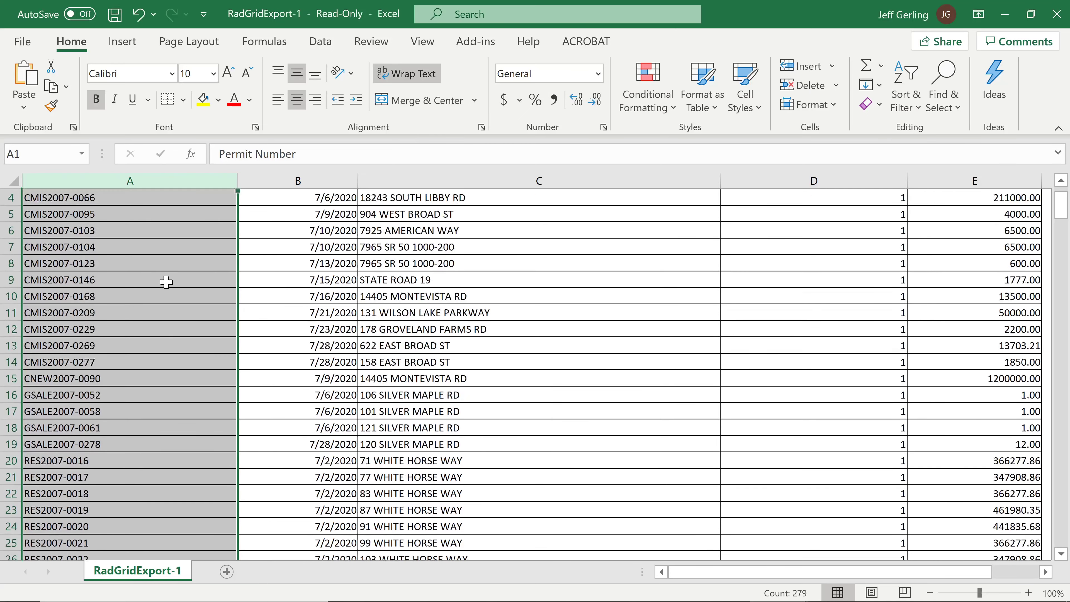
pyautogui.scroll(-1, 166, 281)
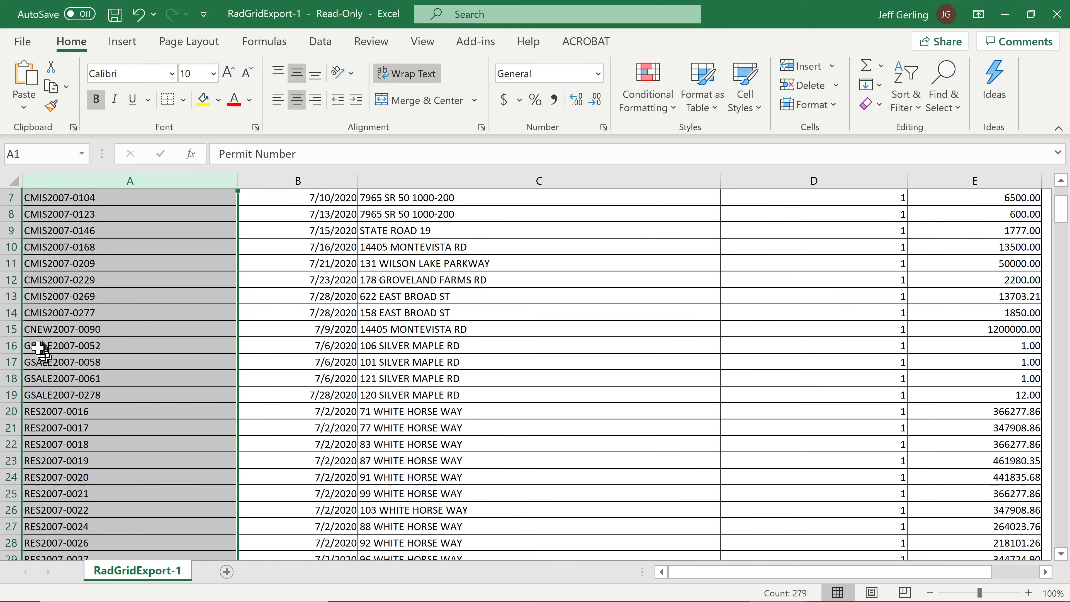
pyautogui.scroll(-7, 87, 386)
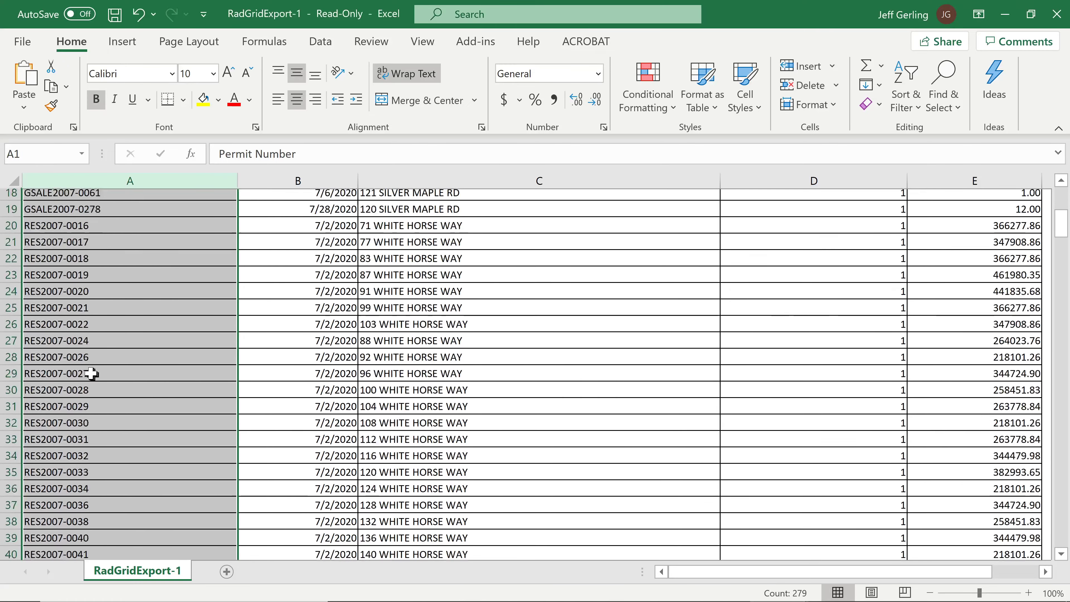
pyautogui.scroll(-14, 84, 351)
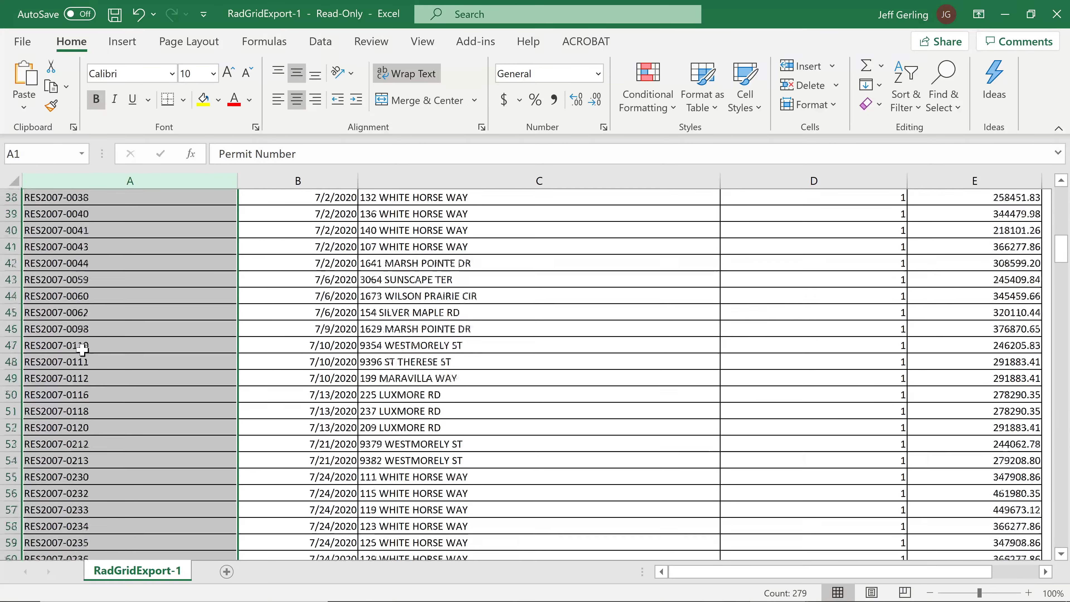
pyautogui.scroll(-19, 77, 346)
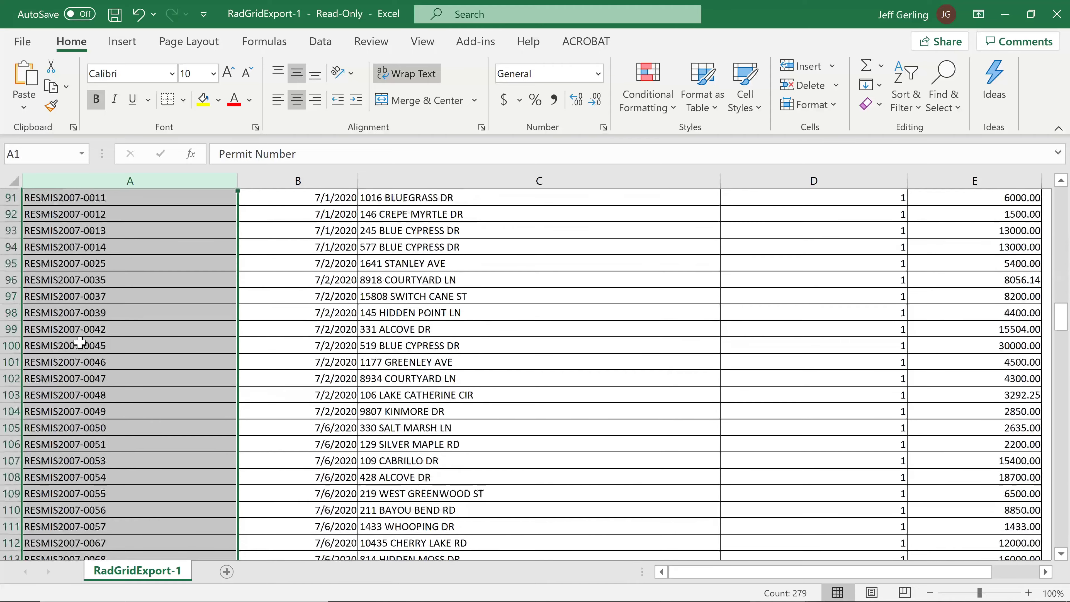
pyautogui.scroll(-20, 82, 344)
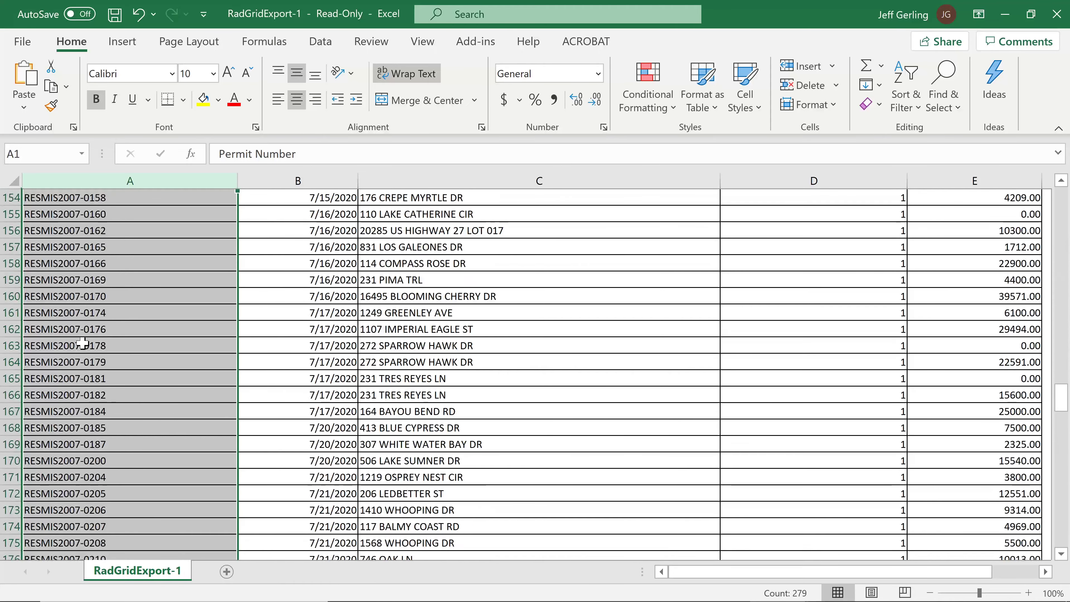
pyautogui.scroll(-2, 86, 340)
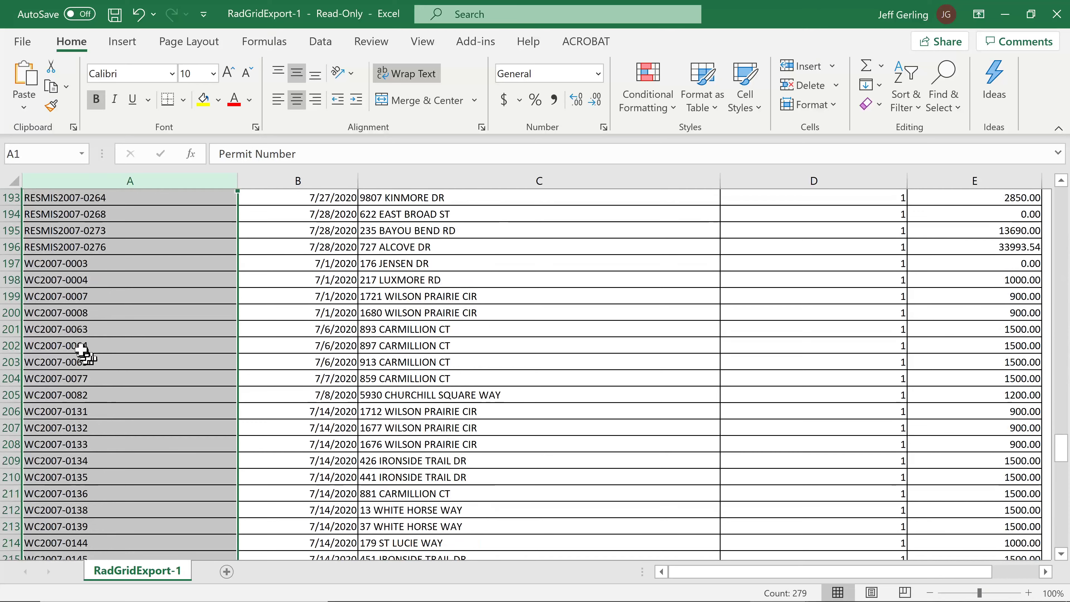
pyautogui.scroll(-13, 69, 357)
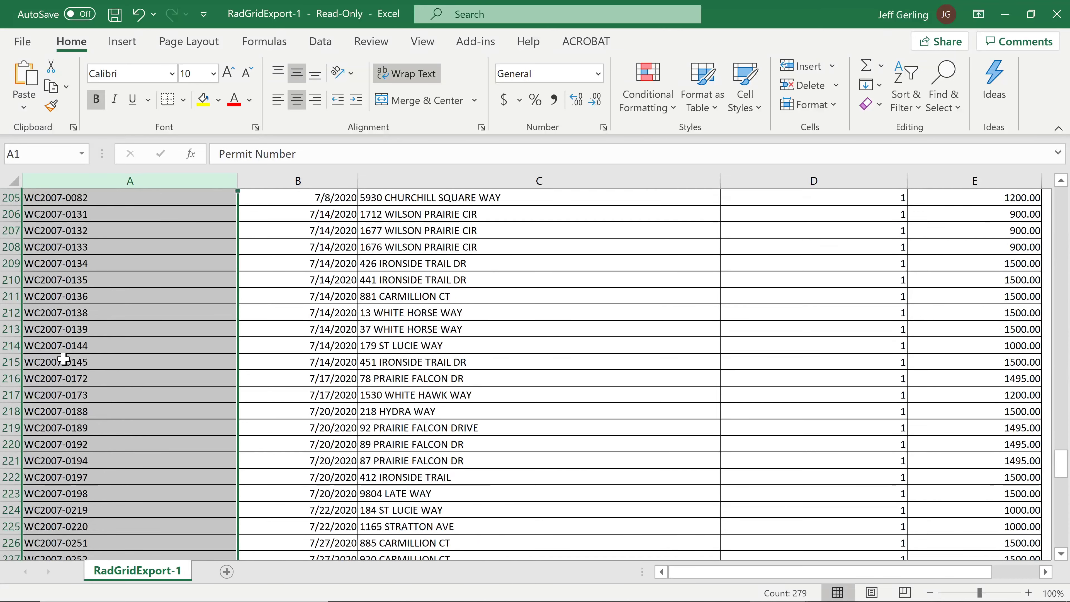
pyautogui.scroll(-3, 76, 346)
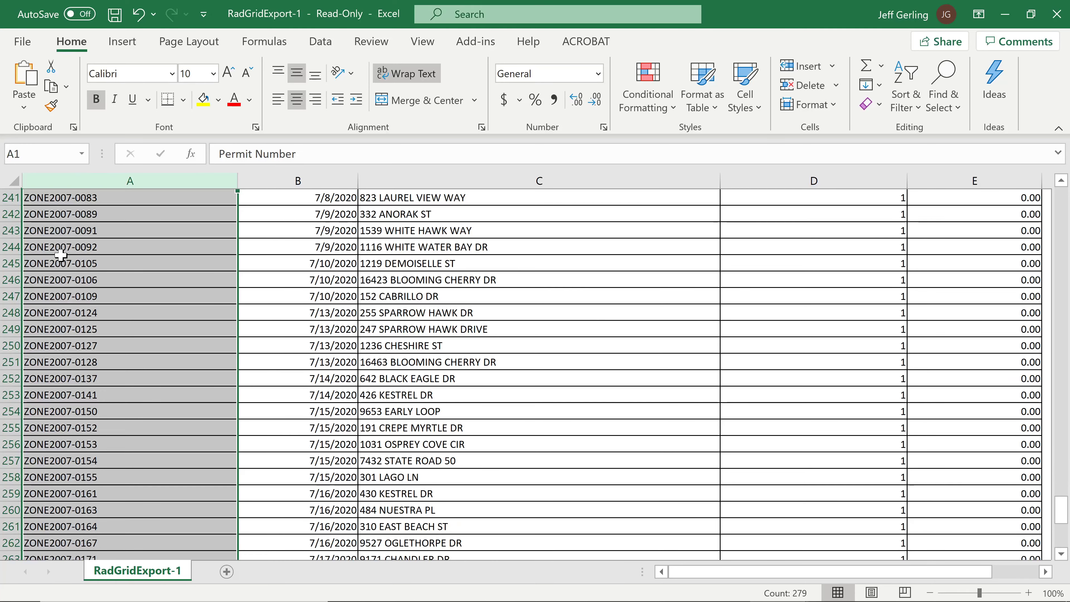
pyautogui.click(65, 262)
pyautogui.scroll(-6, 82, 283)
pyautogui.scroll(5, 83, 297)
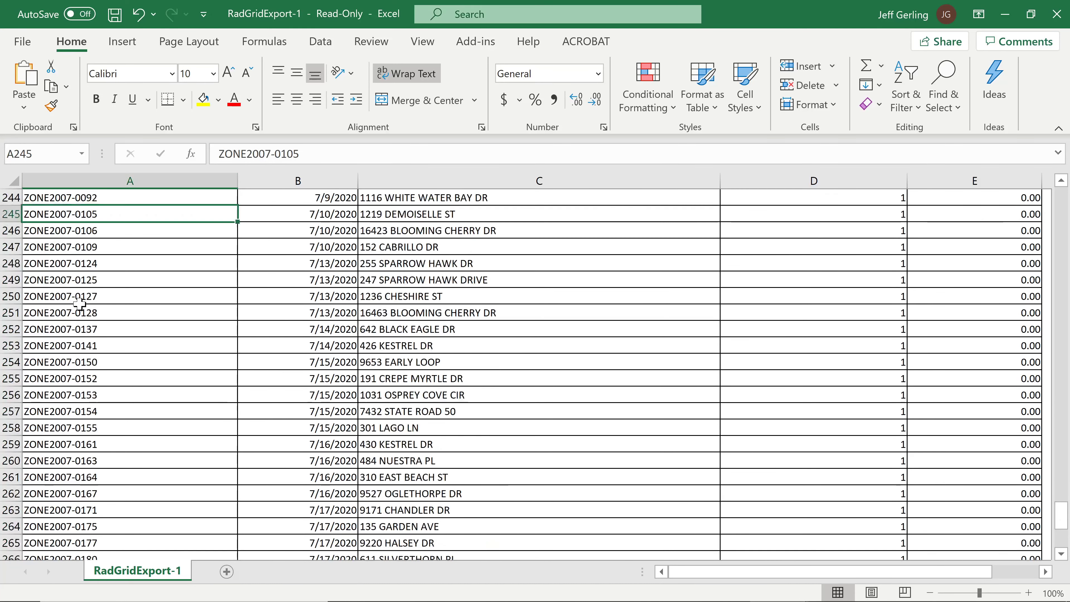
# - Close the exported workbook without saving and reopen the TRAKiT search criteria for editing
pyautogui.click(1056, 14)
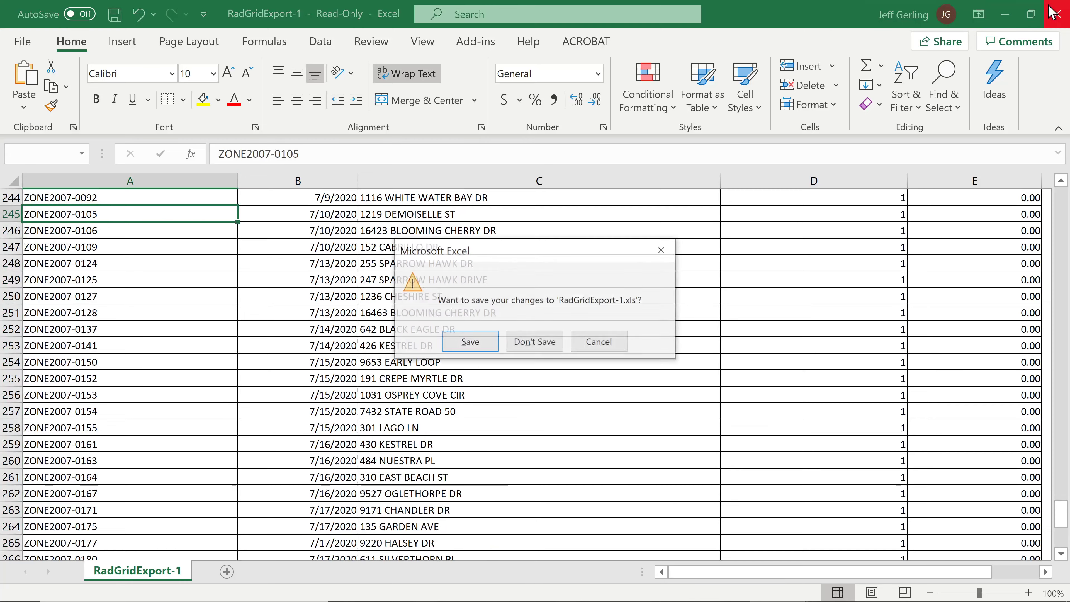
pyautogui.click(534, 342)
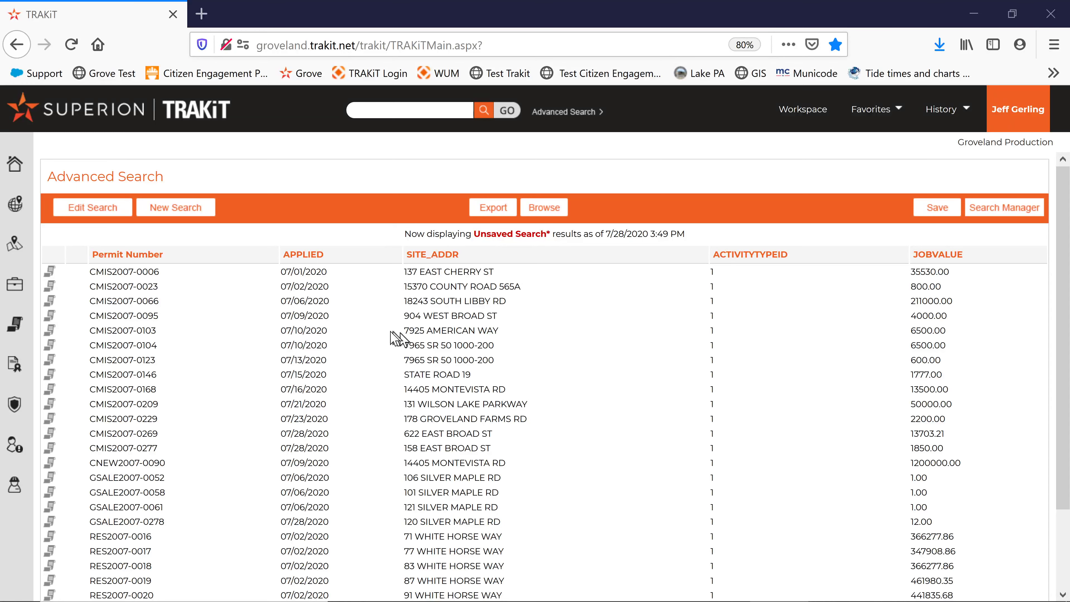
pyautogui.click(94, 208)
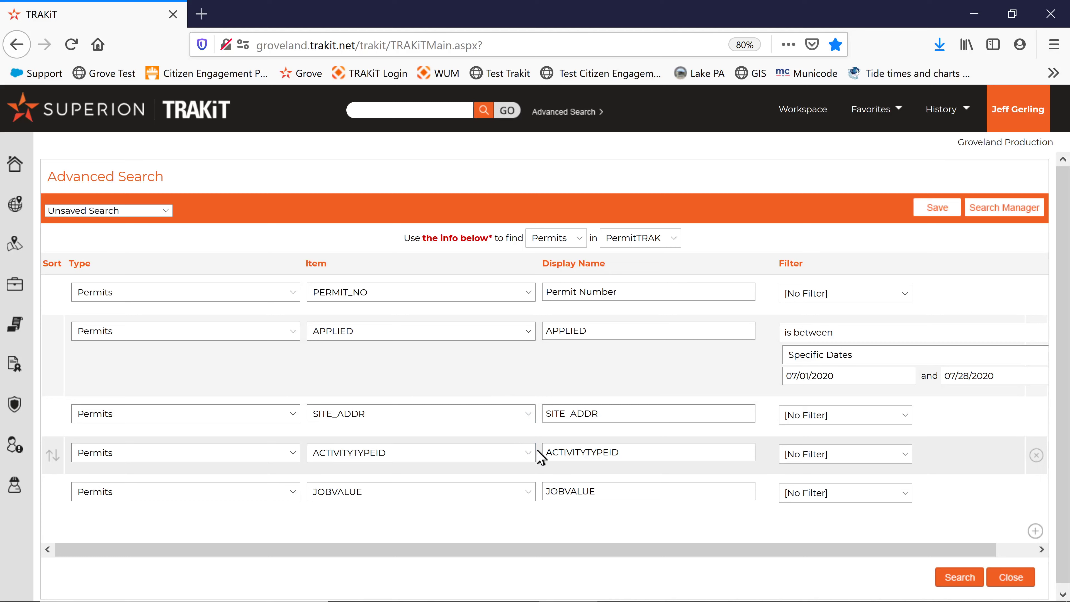
# - Replace the ACTIVITYTYPEID item in the permit search criteria with PERMITSUBTYPE
pyautogui.click(528, 453)
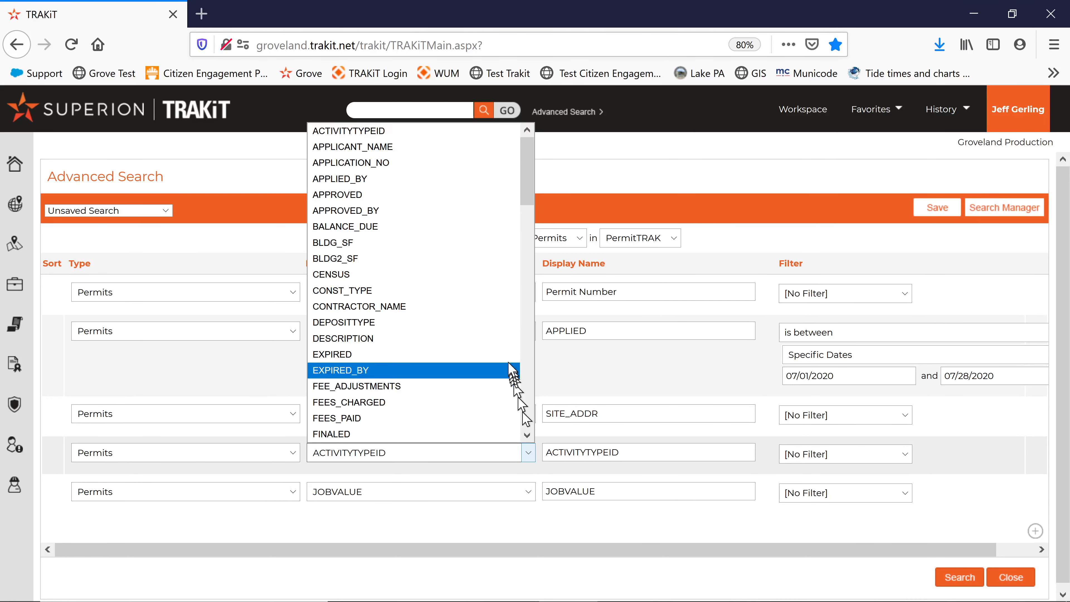
pyautogui.scroll(-9, 476, 291)
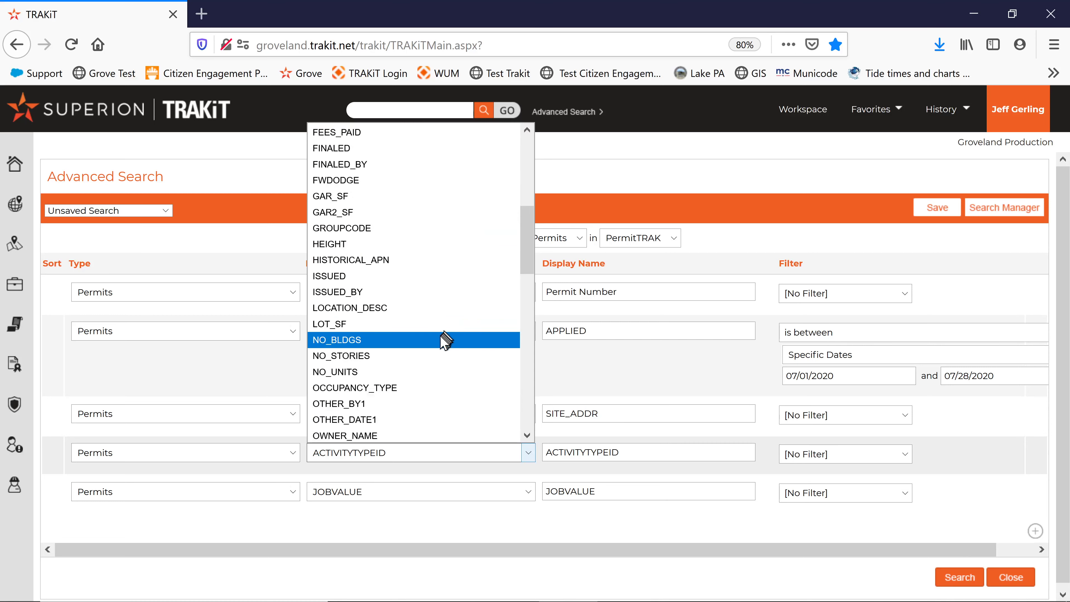
pyautogui.scroll(-5, 434, 349)
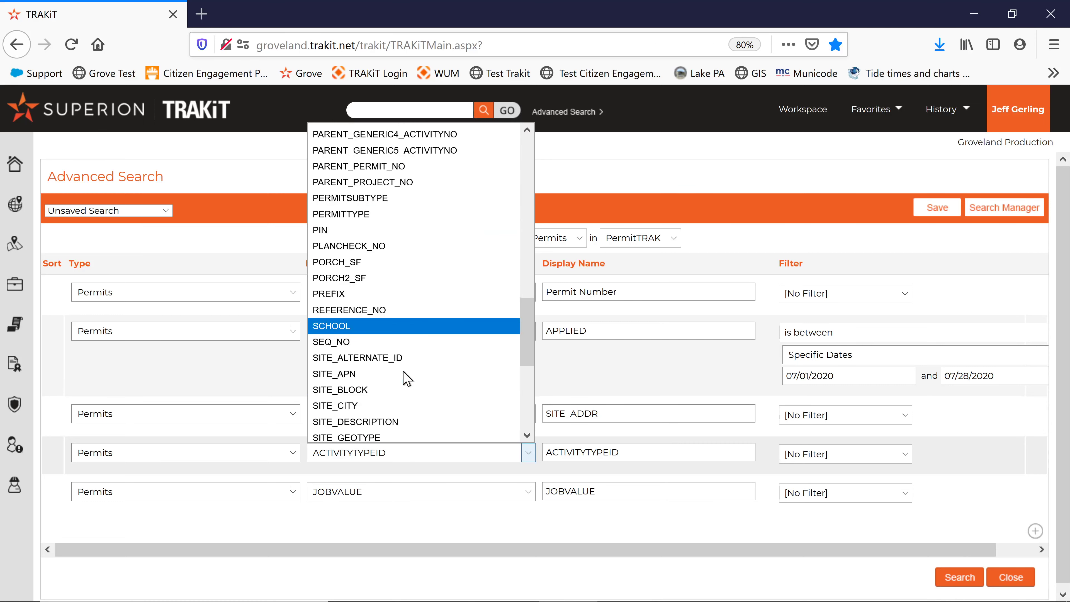
pyautogui.scroll(-2, 401, 404)
pyautogui.scroll(-1, 395, 409)
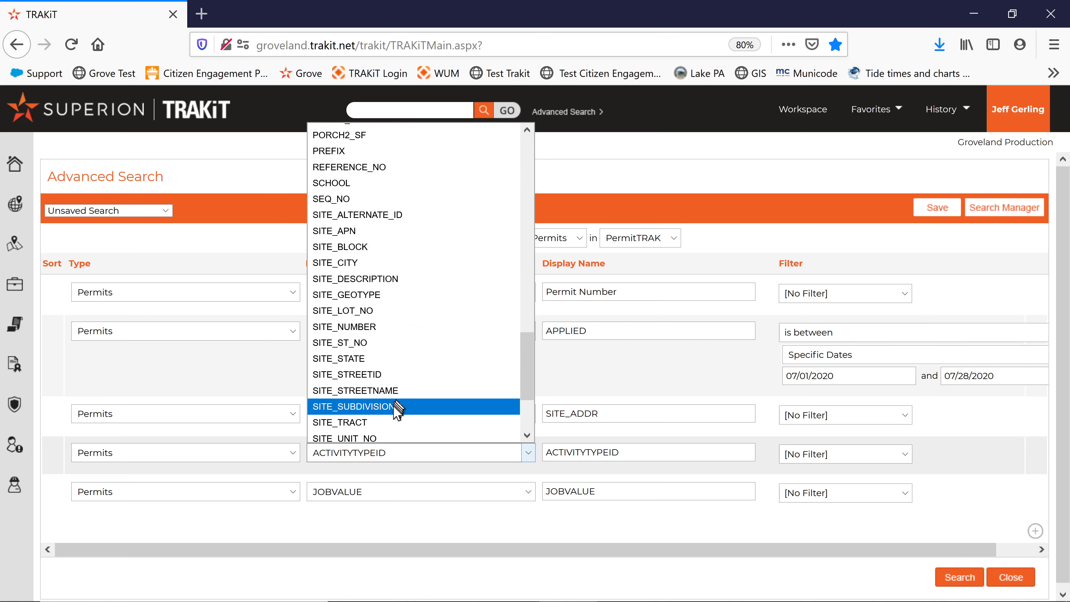
pyautogui.scroll(-1, 396, 412)
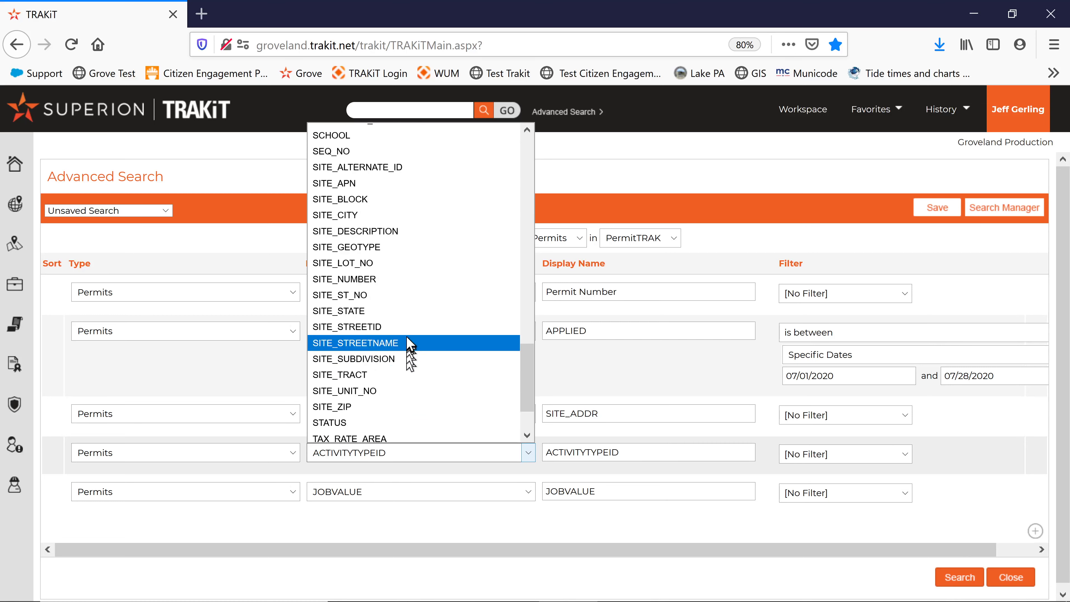
pyautogui.scroll(6, 407, 340)
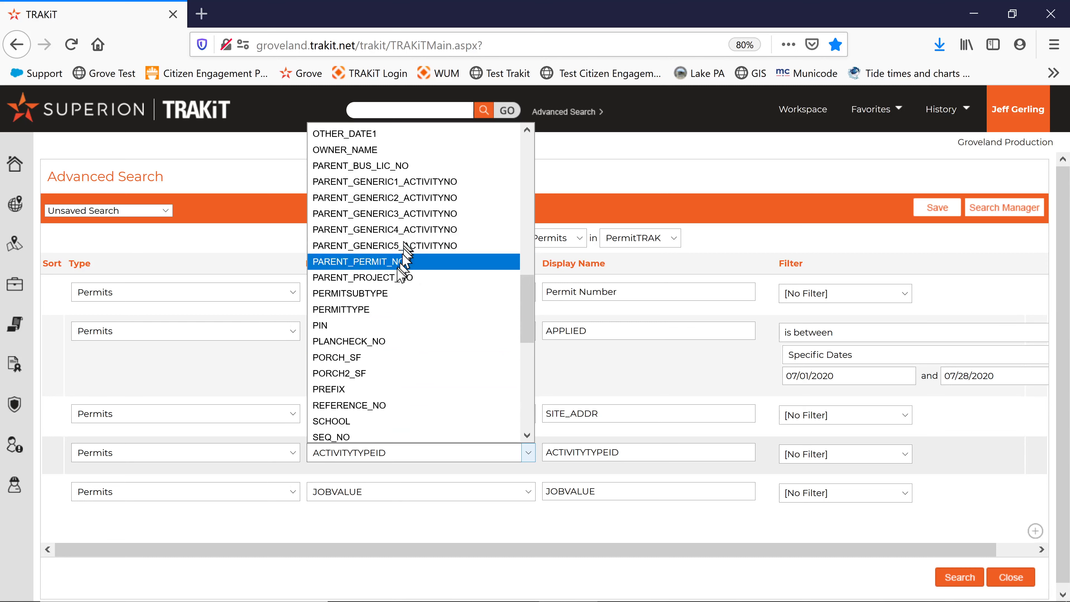
pyautogui.click(396, 294)
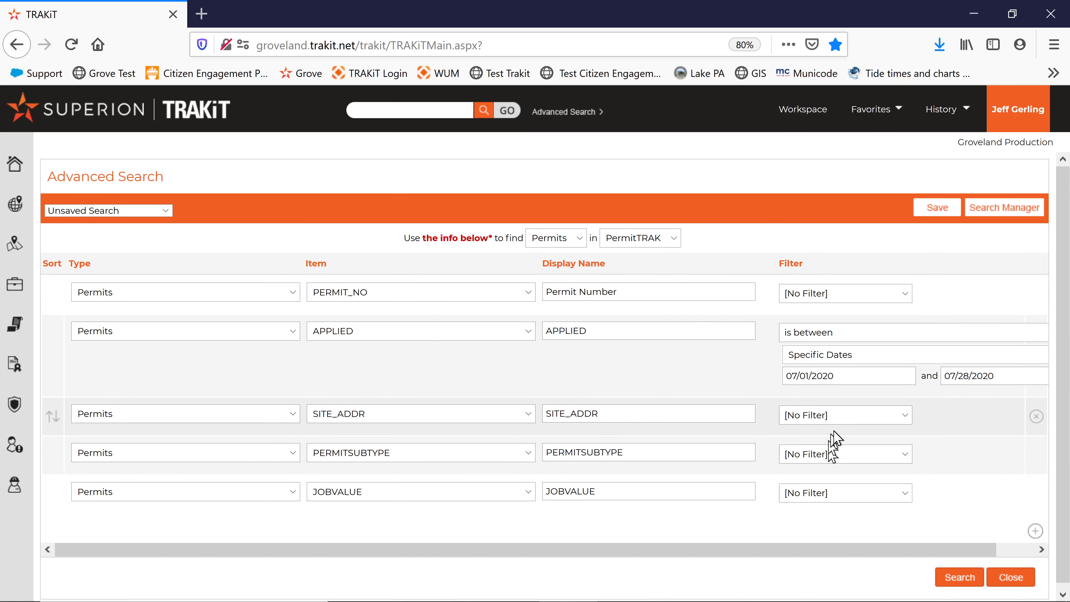
# - Filter PERMITSUBTYPE to values that contain "single", run the search and look through the first page of results
pyautogui.click(906, 455)
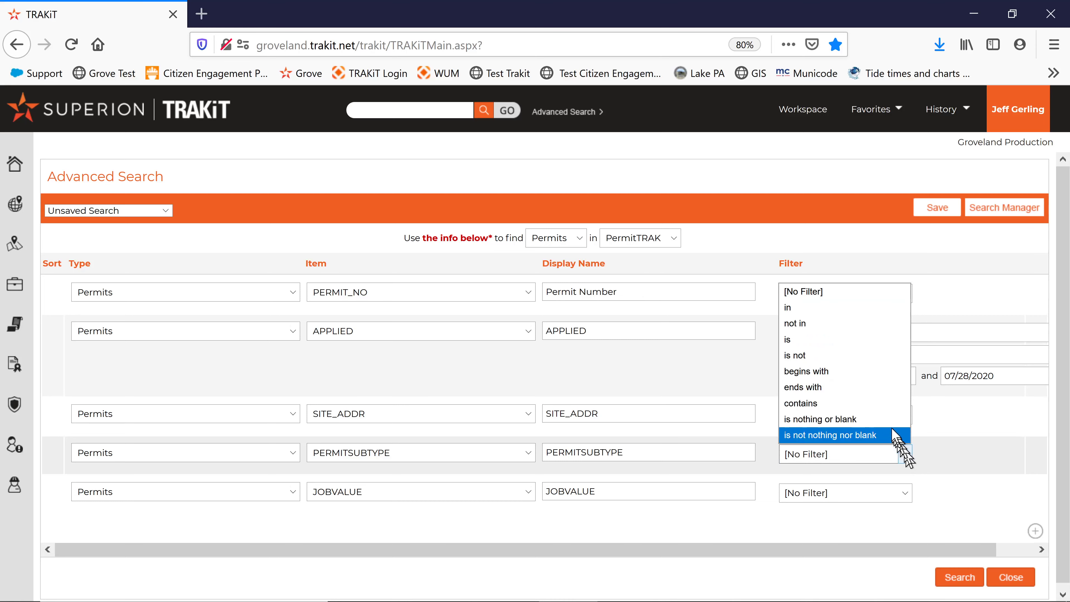
pyautogui.click(885, 404)
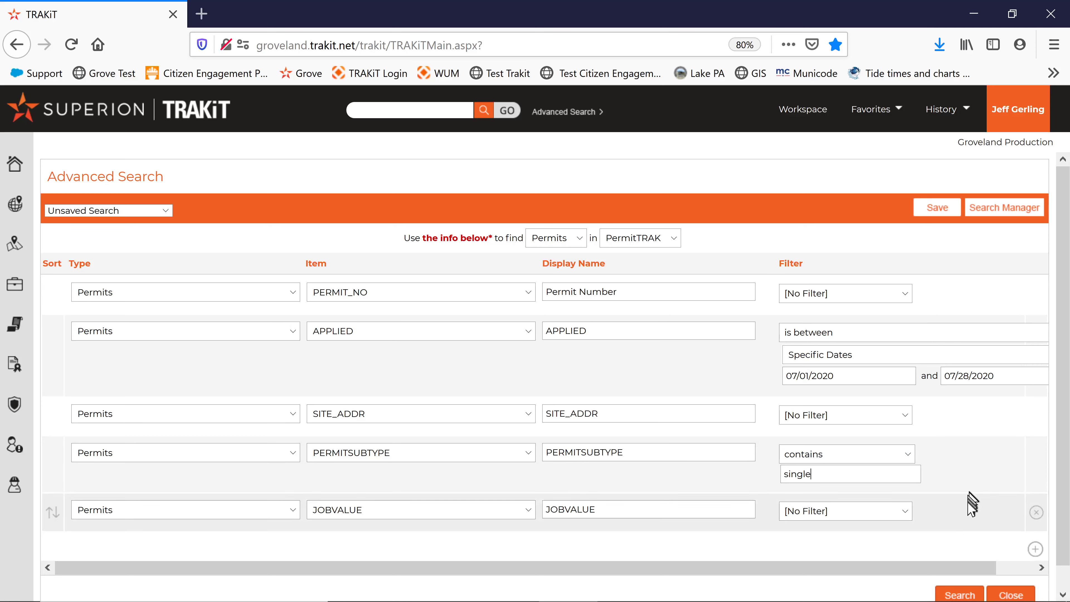
pyautogui.click(961, 595)
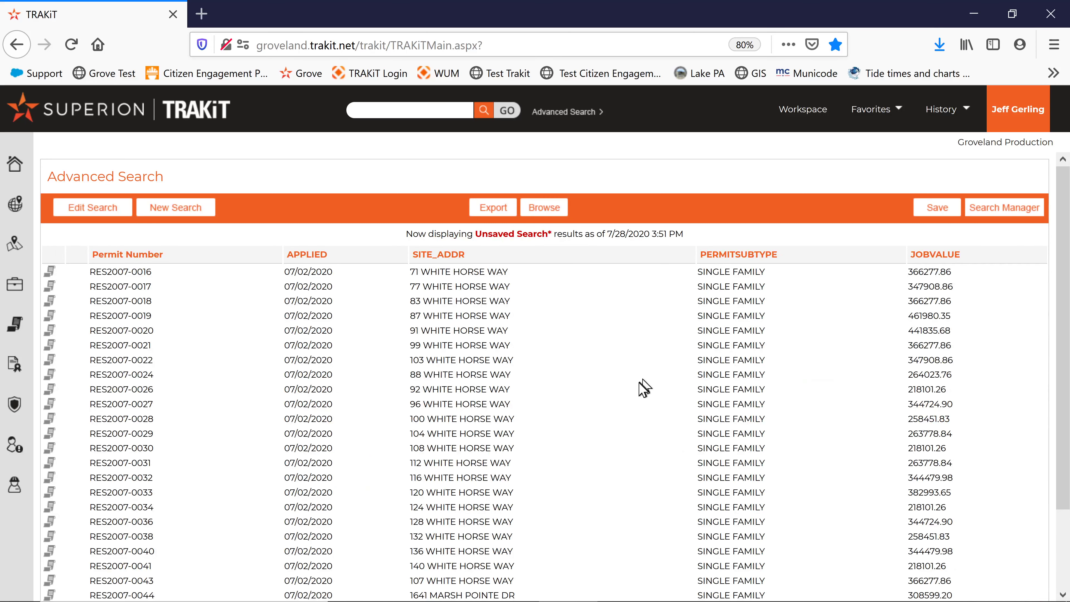
pyautogui.scroll(-3, 589, 355)
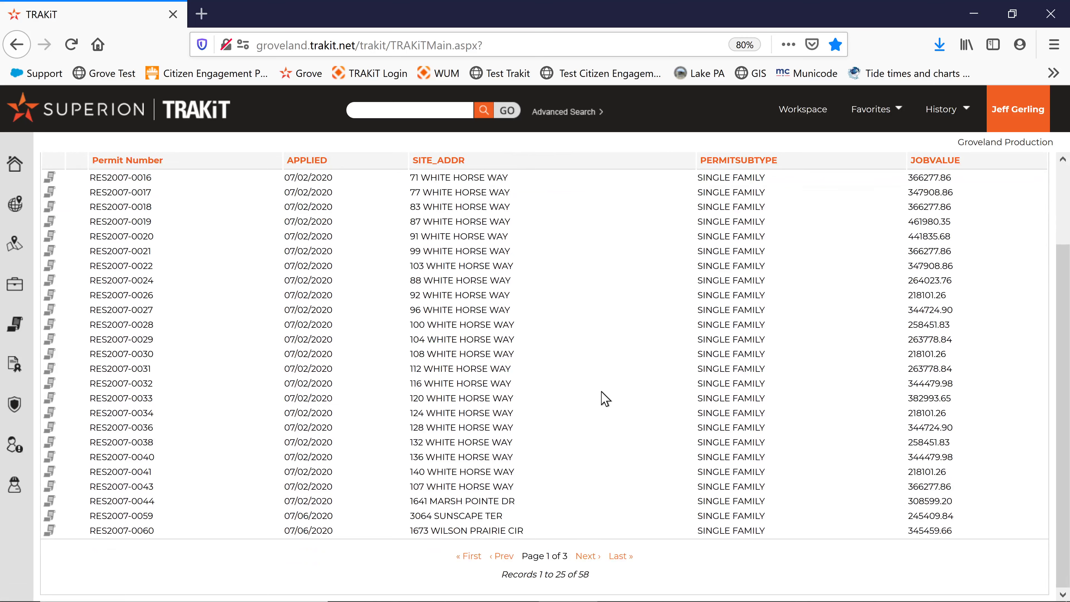
pyautogui.scroll(3, 605, 398)
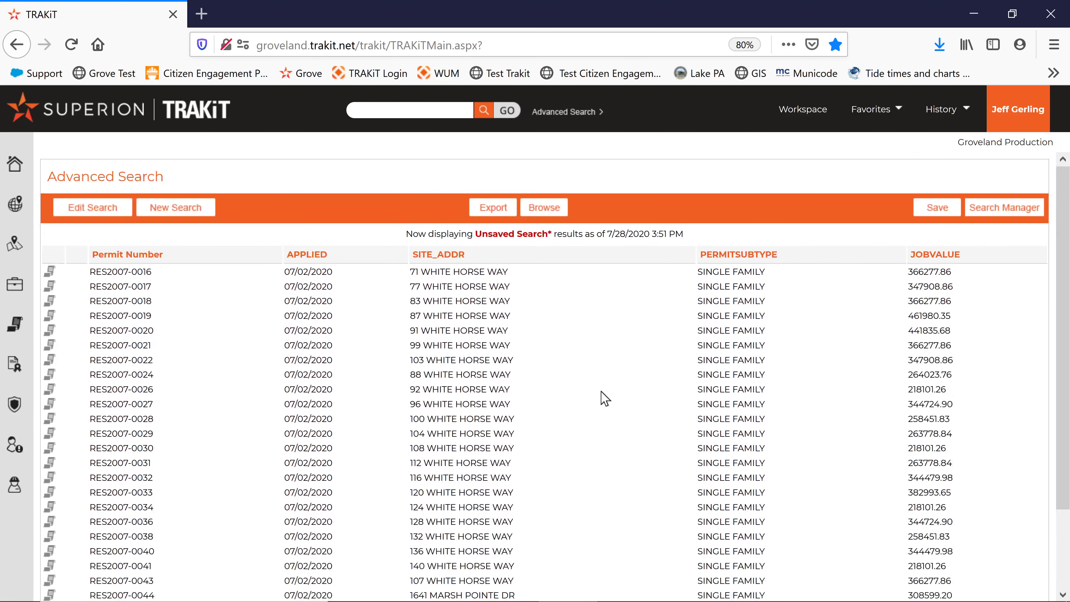
# - Export the single-family results, open RadGridExport.xls in Excel in a maximized window and enable editing
pyautogui.click(491, 208)
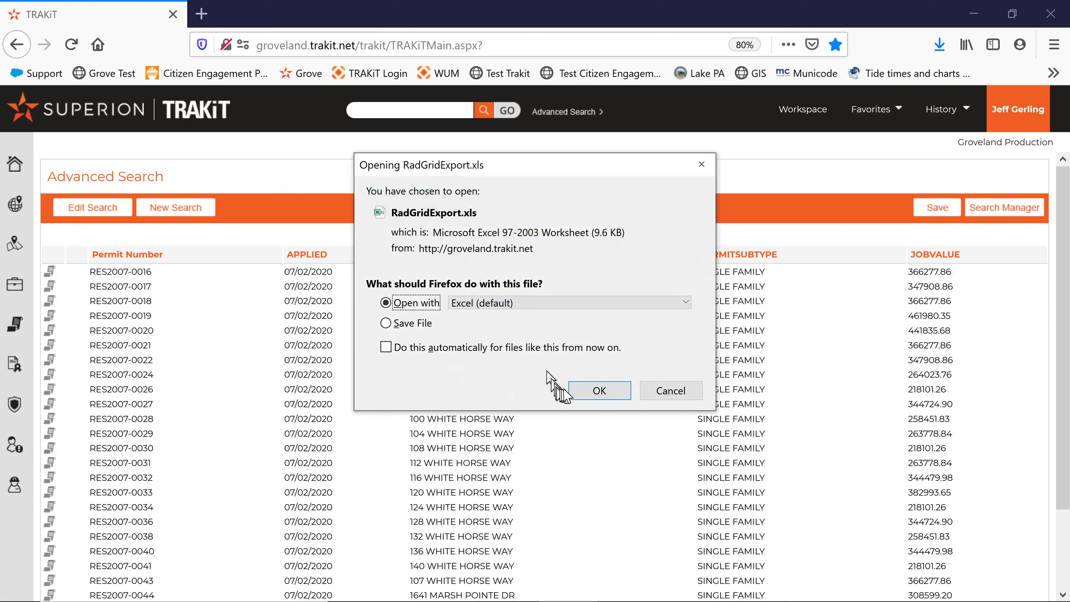
pyautogui.click(592, 392)
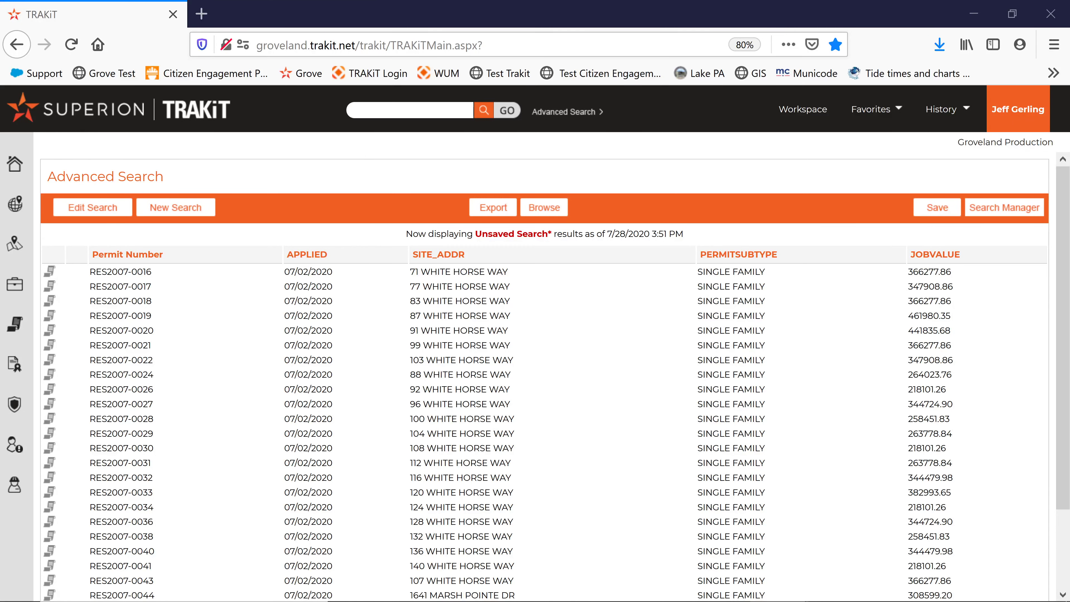
pyautogui.moveTo(2, 57); pyautogui.dragTo(646, 140)
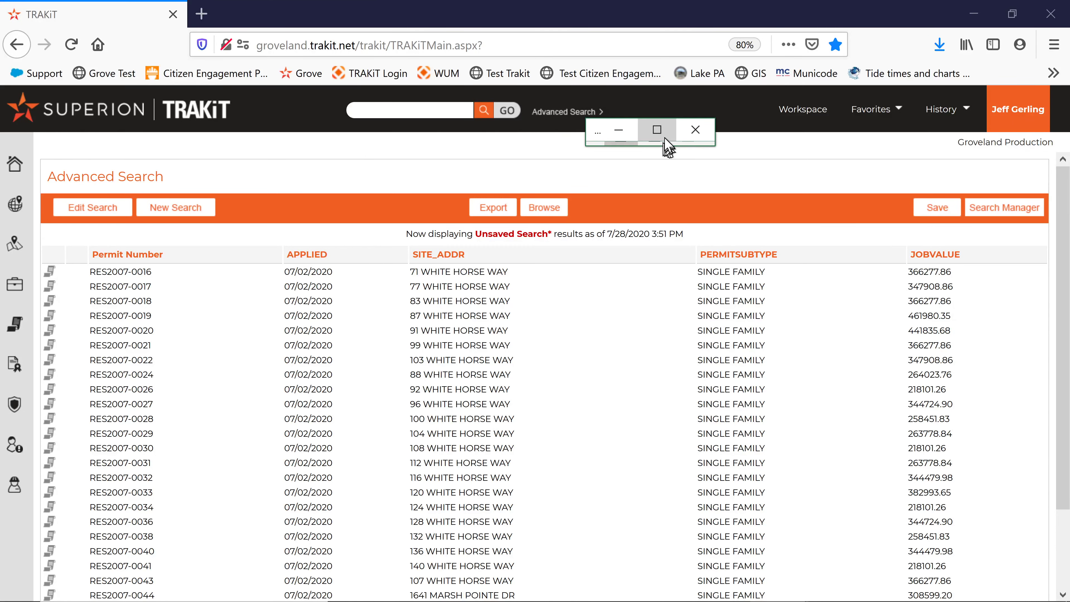
pyautogui.click(662, 133)
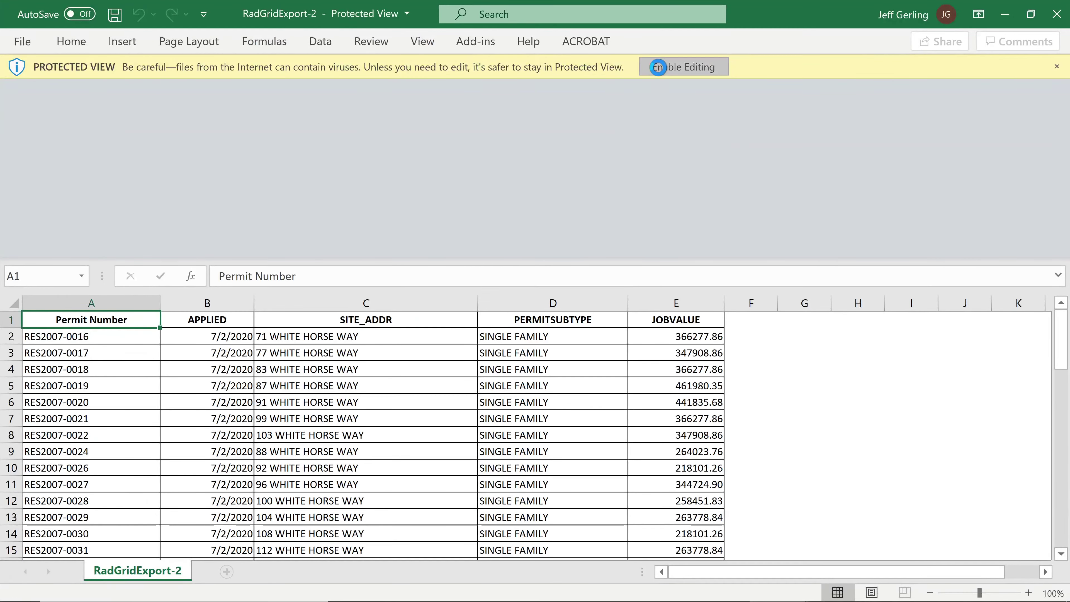
pyautogui.click(670, 68)
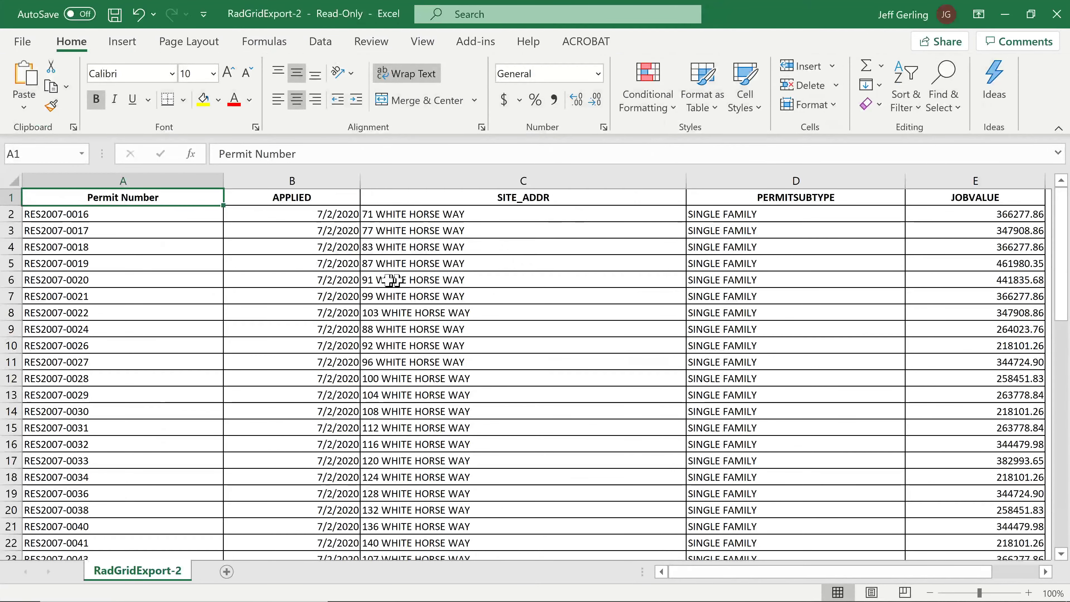
# - Review the exported permit rows and sort the table by JOBVALUE from largest to smallest, expanding the selection to the adjacent columns
pyautogui.scroll(-15, 610, 310)
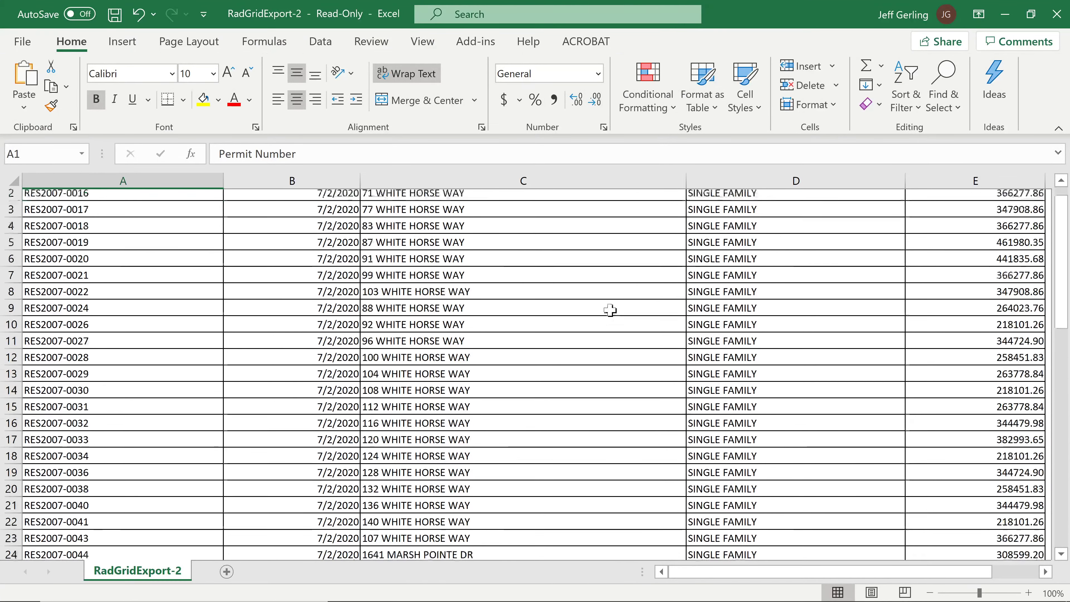
pyautogui.scroll(-3, 604, 290)
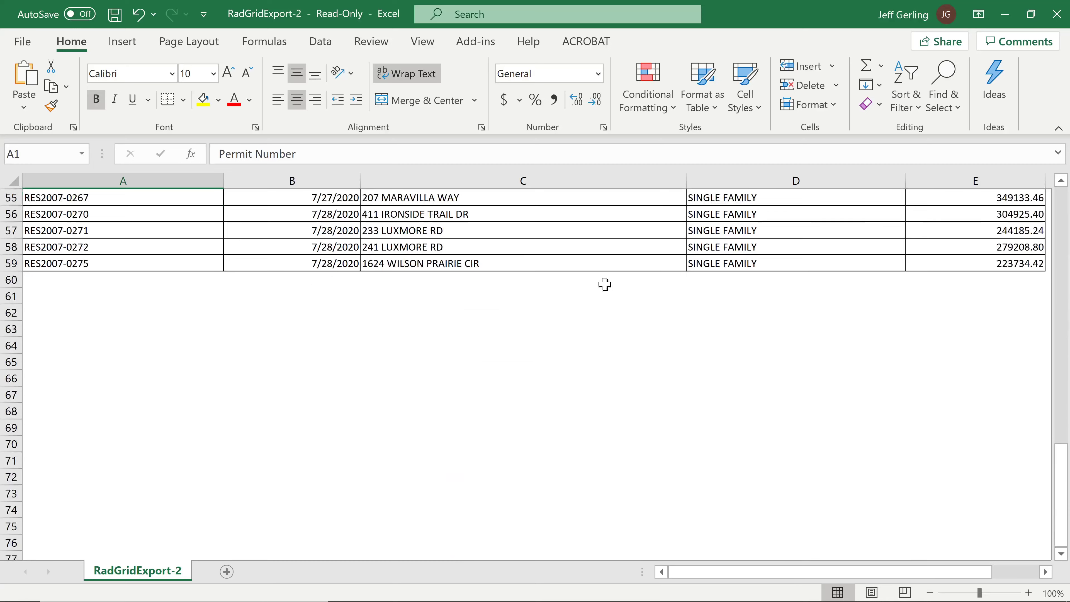
pyautogui.scroll(2, 605, 284)
pyautogui.scroll(4, 609, 281)
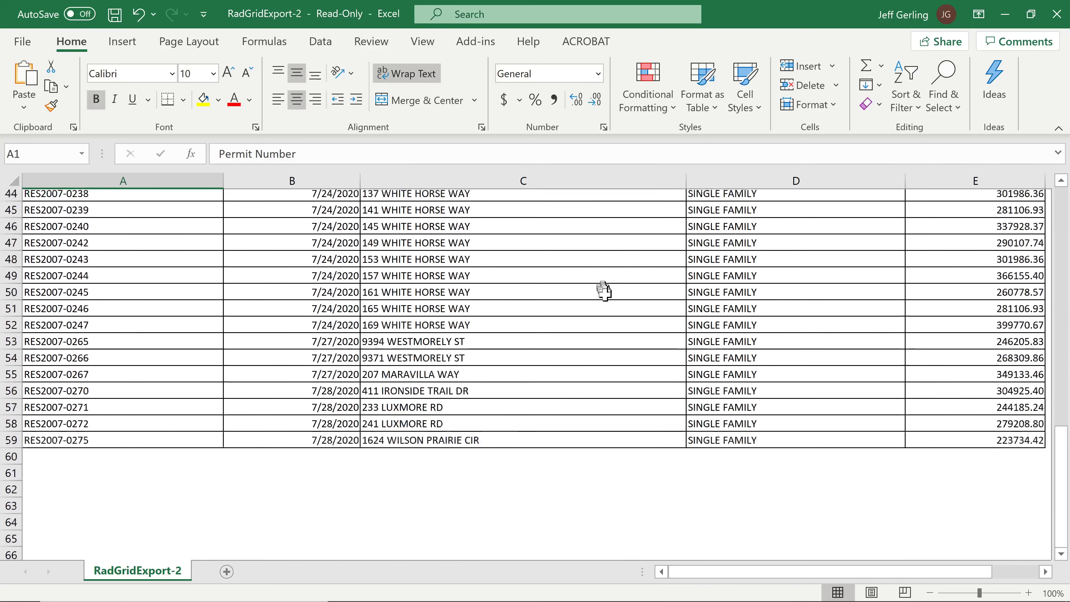
pyautogui.scroll(12, 618, 320)
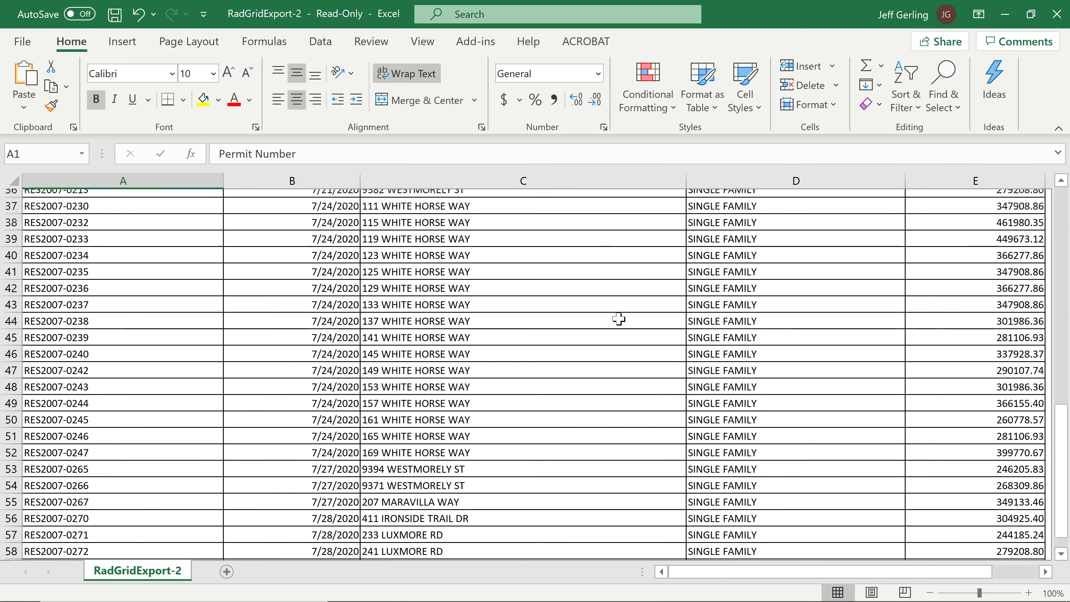
pyautogui.click(1005, 179)
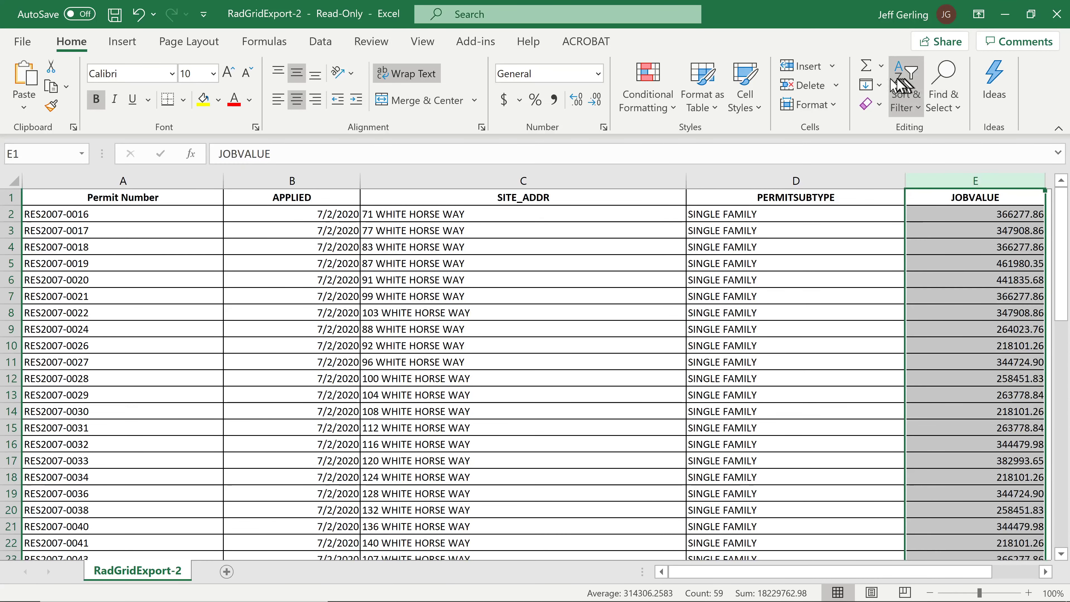
pyautogui.click(905, 90)
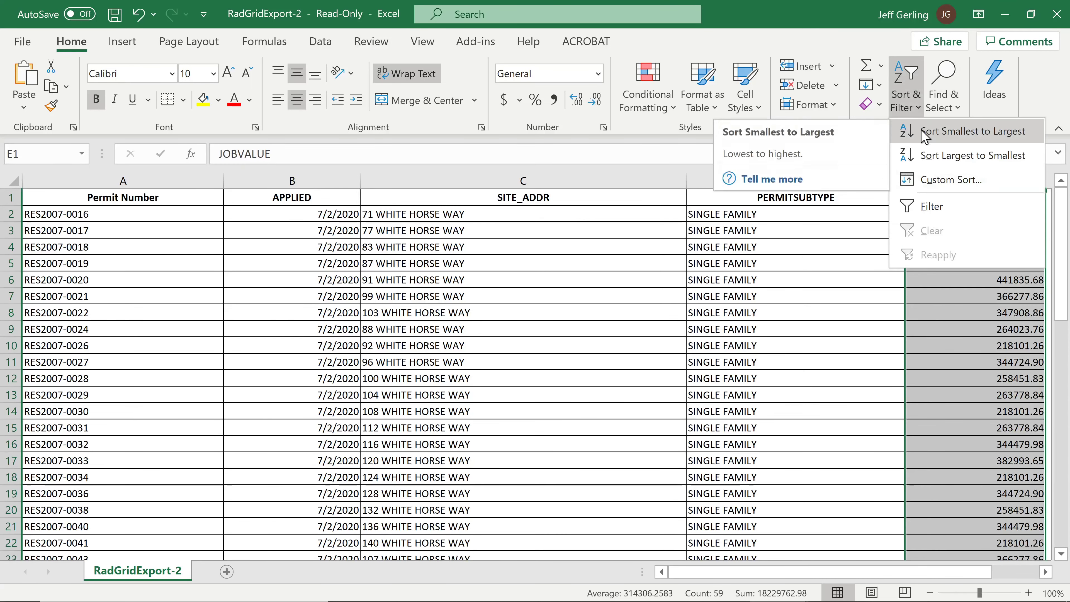
pyautogui.click(927, 155)
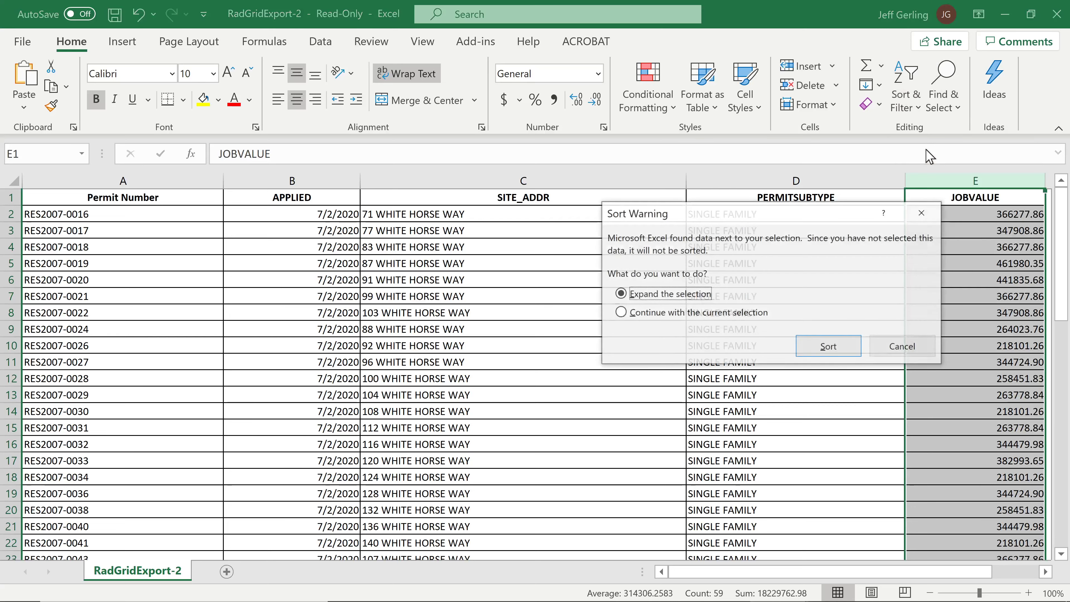
pyautogui.click(843, 347)
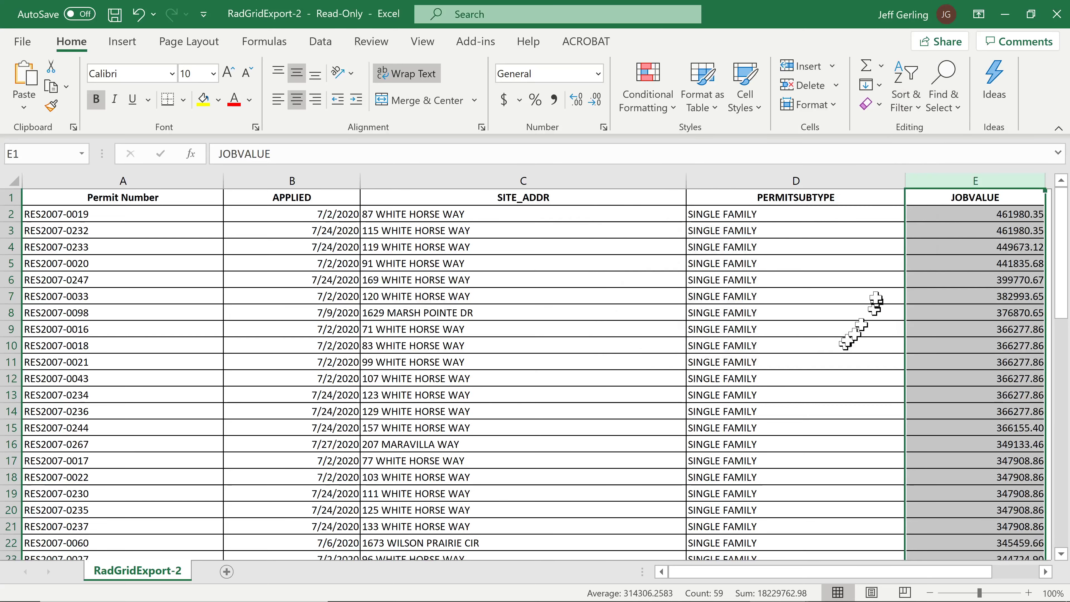
# - Check the highest and lowest job values in the sorted list and close the workbook without saving
pyautogui.click(951, 213)
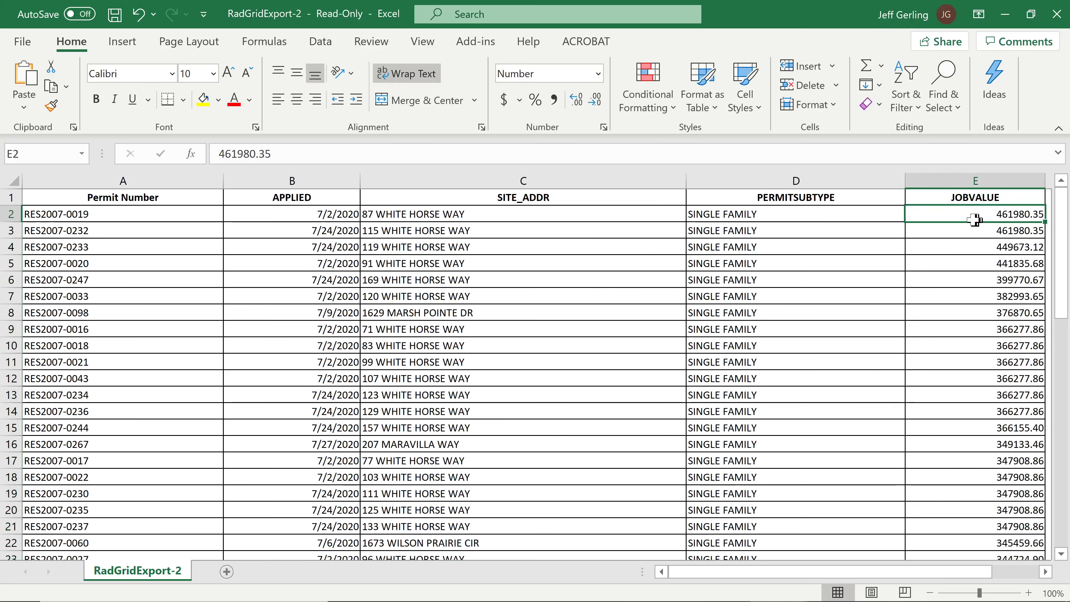
pyautogui.scroll(-20, 960, 218)
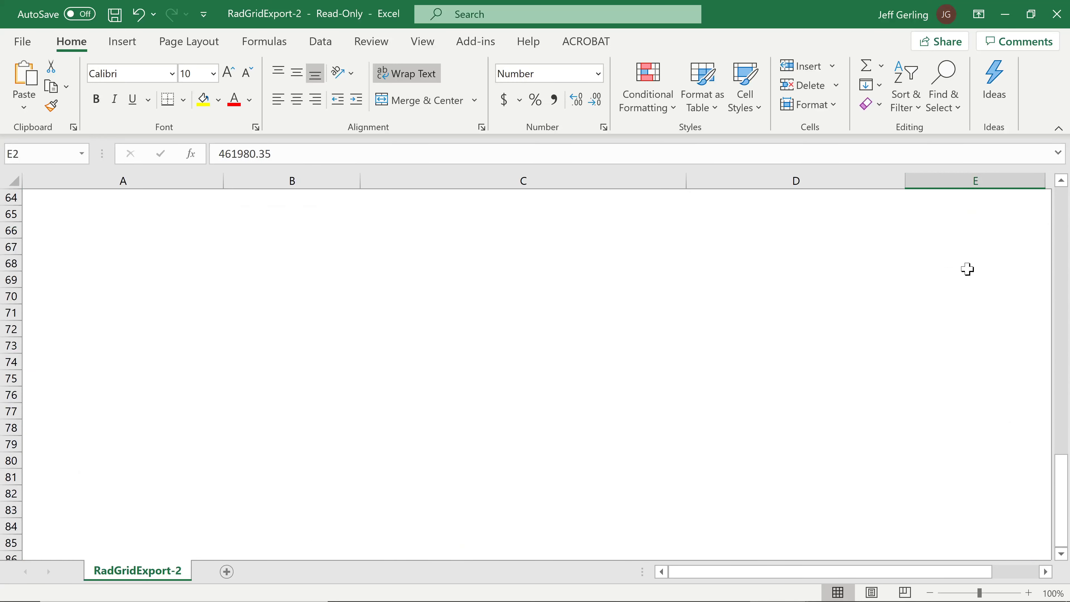
pyautogui.scroll(3, 968, 269)
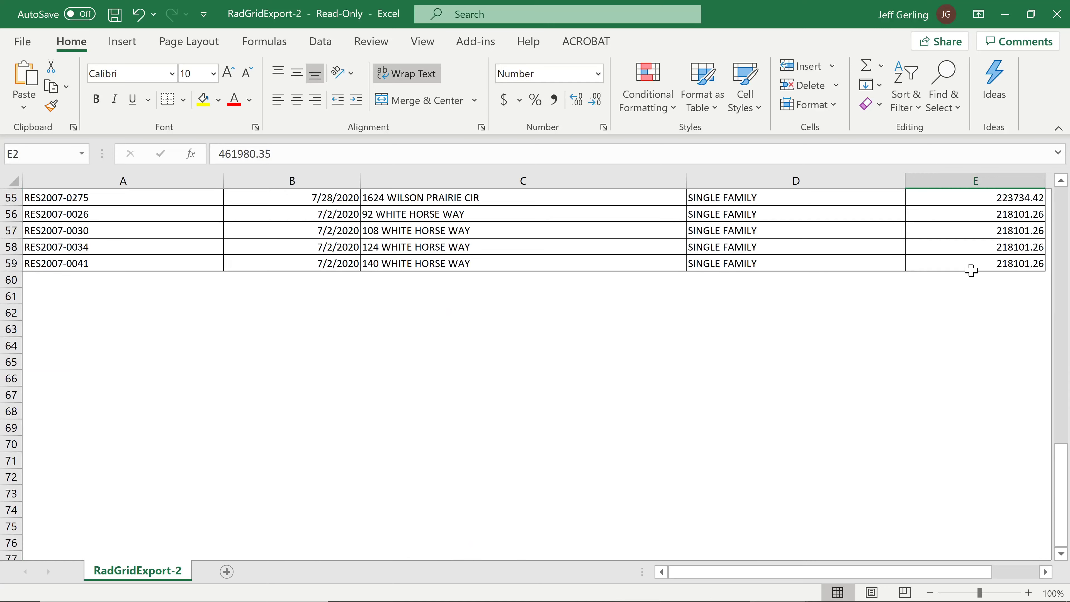
pyautogui.scroll(18, 971, 271)
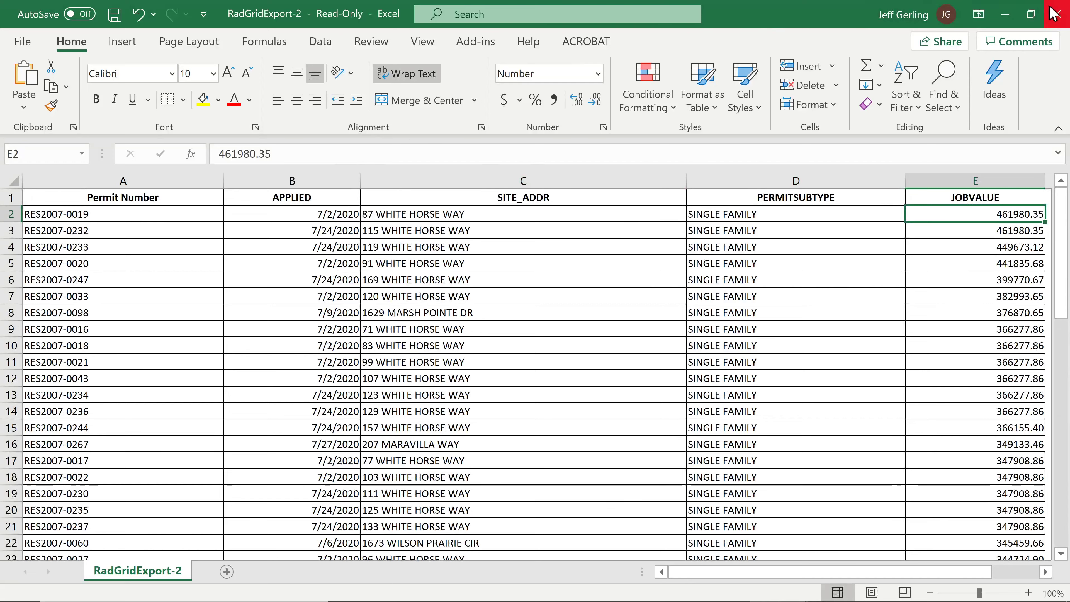
pyautogui.click(1056, 13)
pyautogui.click(534, 342)
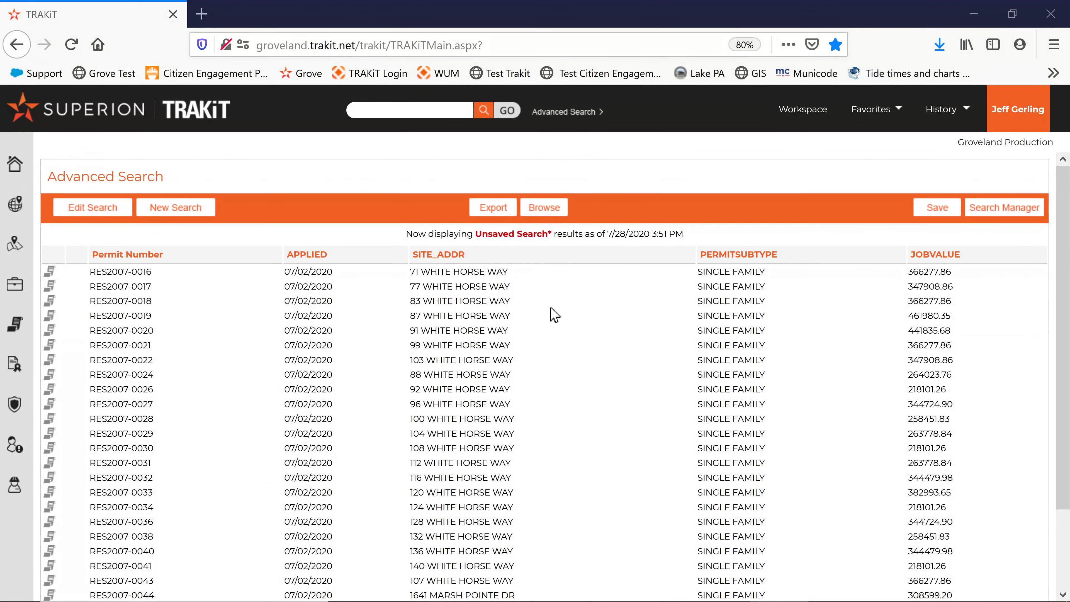
# - Edit the search so PERMITSUBTYPE contains "irrigation", run it and look through the first page of results
pyautogui.click(120, 209)
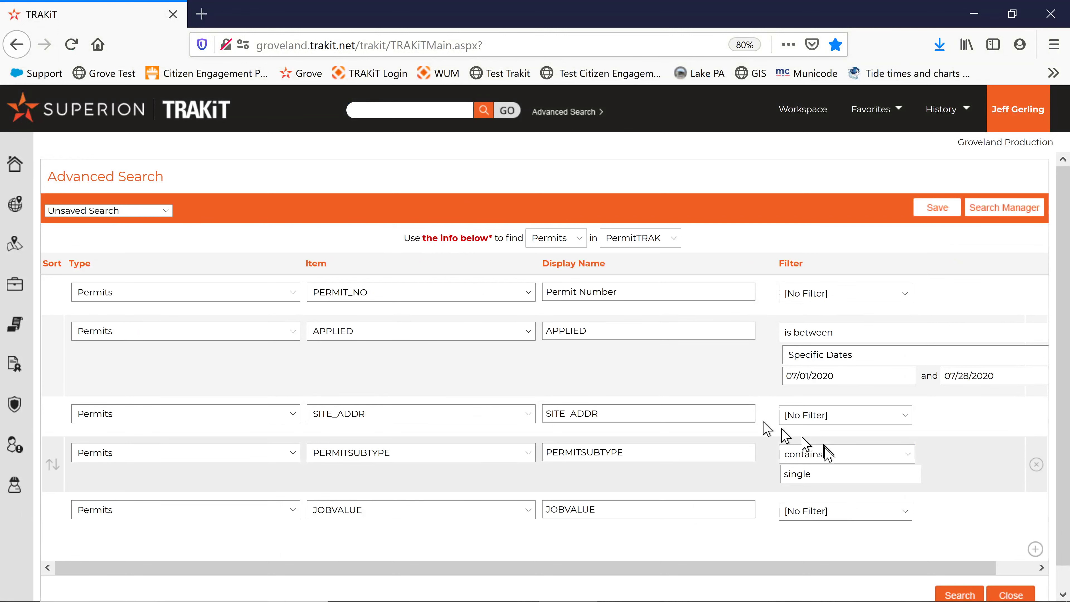
pyautogui.moveTo(831, 470); pyautogui.dragTo(783, 479)
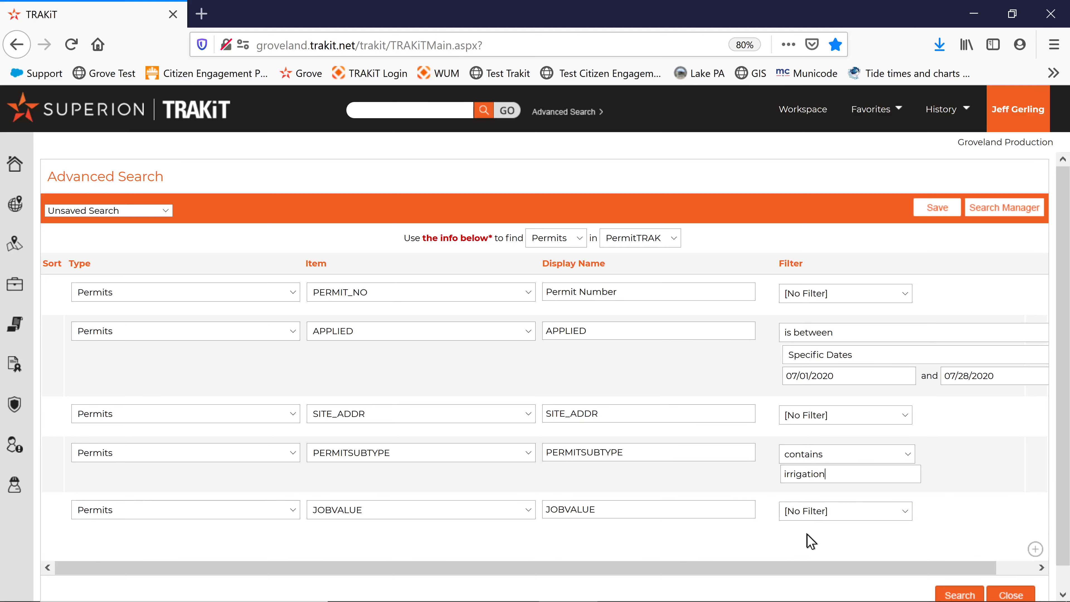
pyautogui.click(940, 594)
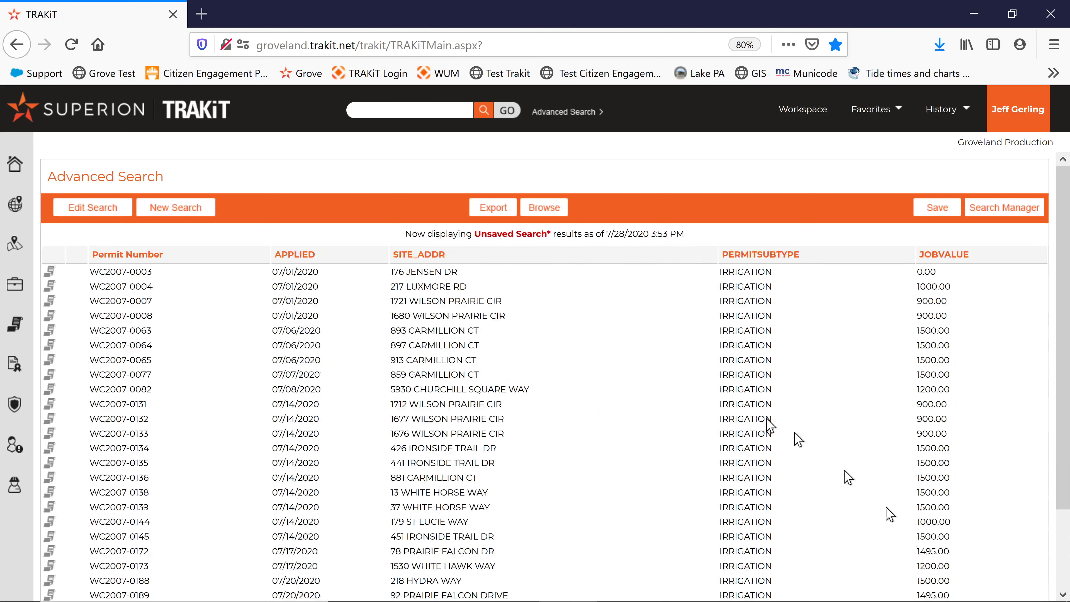
pyautogui.scroll(-2, 590, 383)
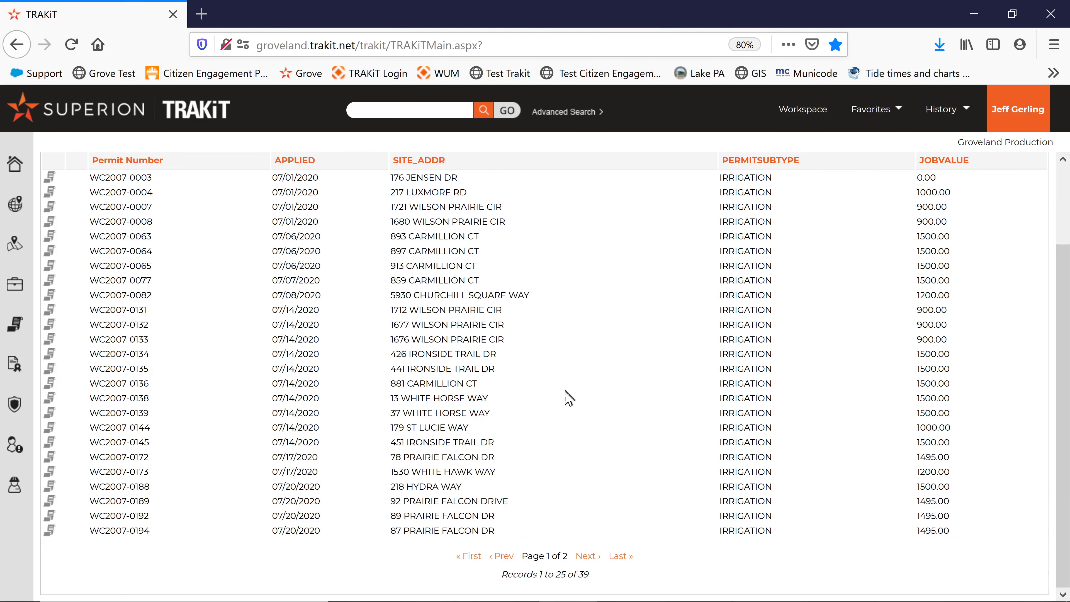
pyautogui.scroll(2, 574, 385)
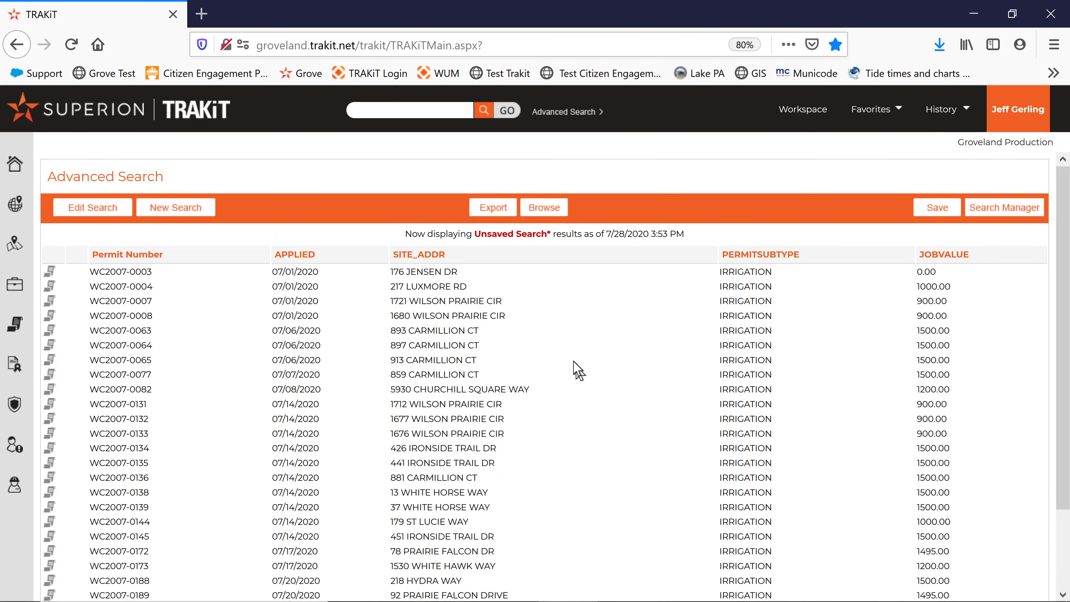